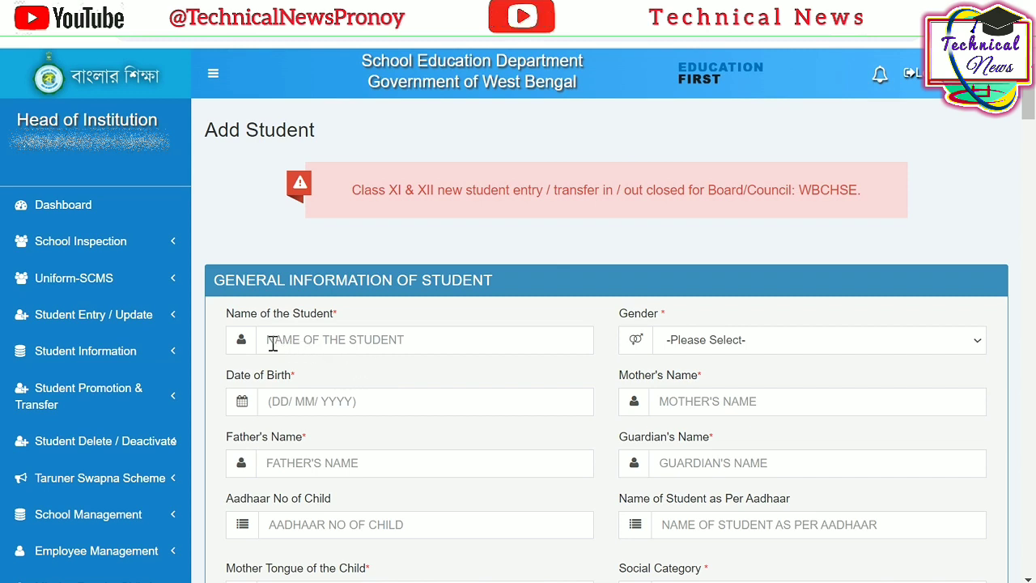
Download the Entry Format template from the Student Entry Bulk Upload page
{"action": "left_click", "coordinate": [115, 321]}
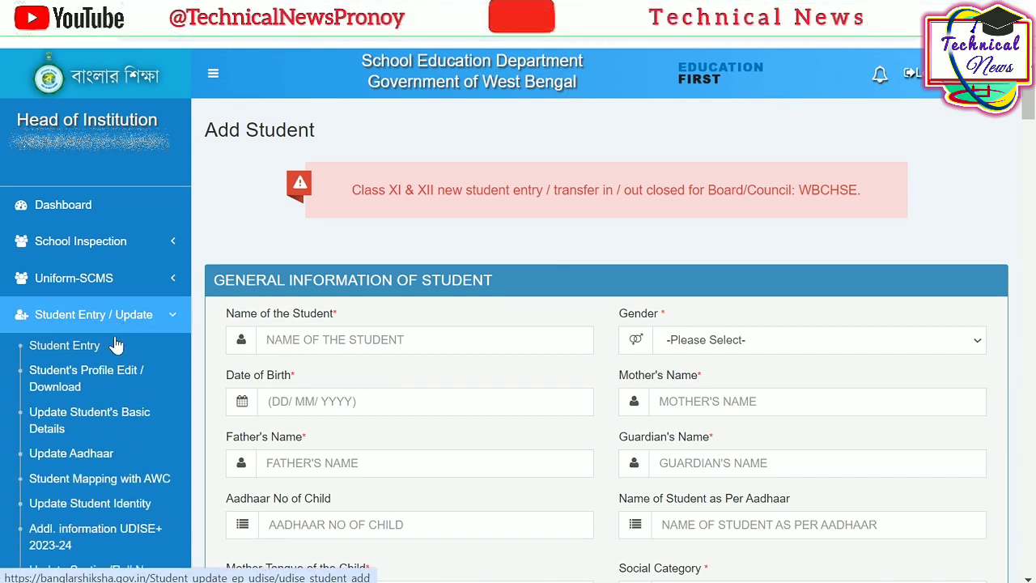
{"action": "scroll", "coordinate": [110, 360], "scroll_direction": "down", "scroll_amount": 2}
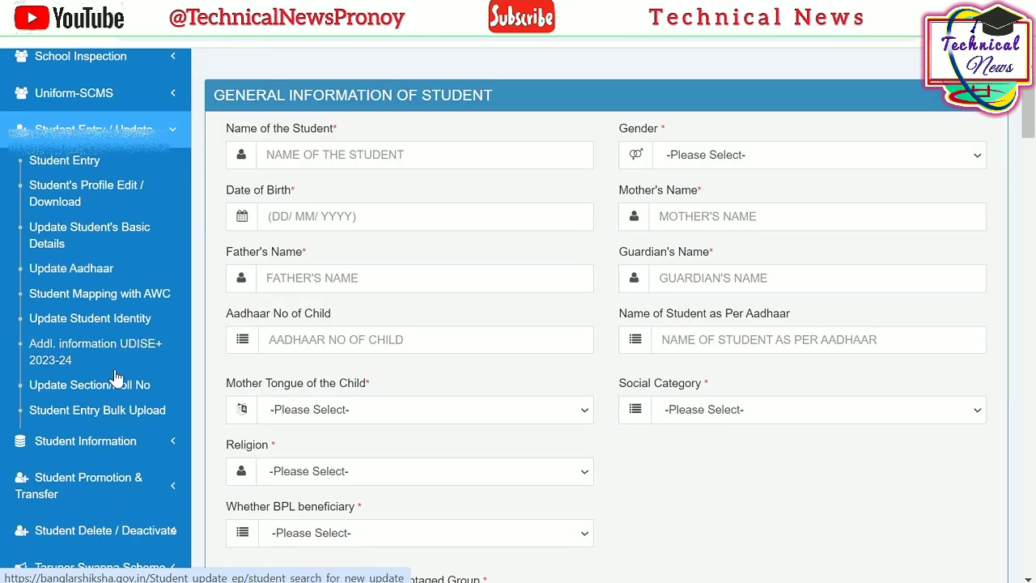
{"action": "left_click", "coordinate": [81, 413]}
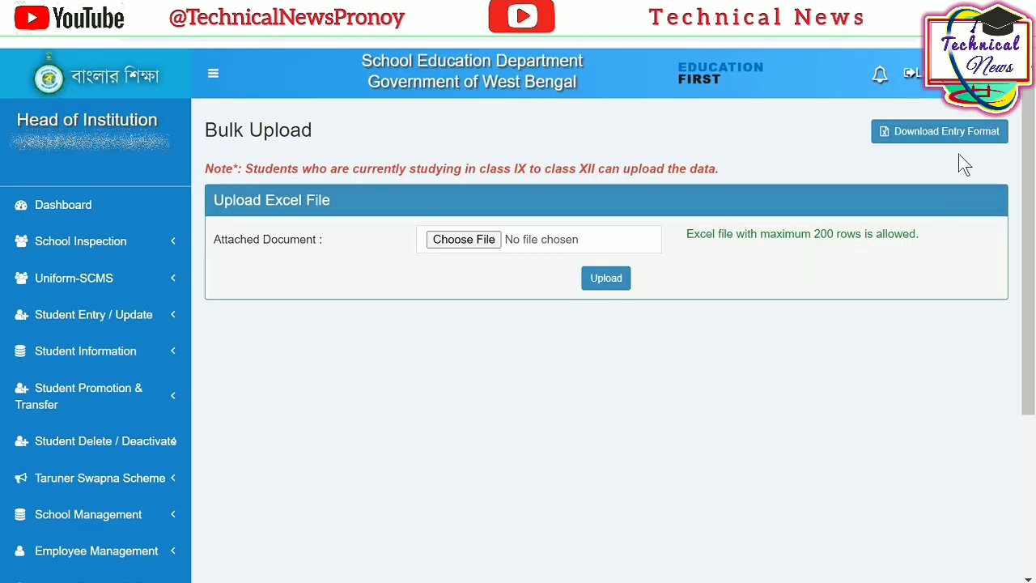
{"action": "left_click", "coordinate": [924, 144]}
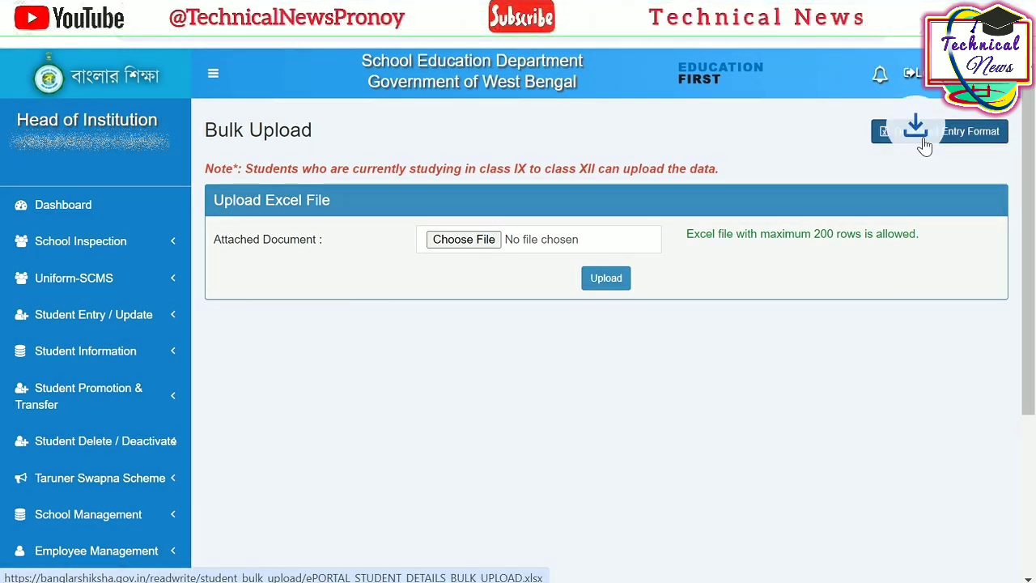
Open ePORTAL_STUDENT_DETAILS_BULK_UPLOAD (1).xlsx from the browser's downloads list
{"action": "left_click", "coordinate": [919, 41]}
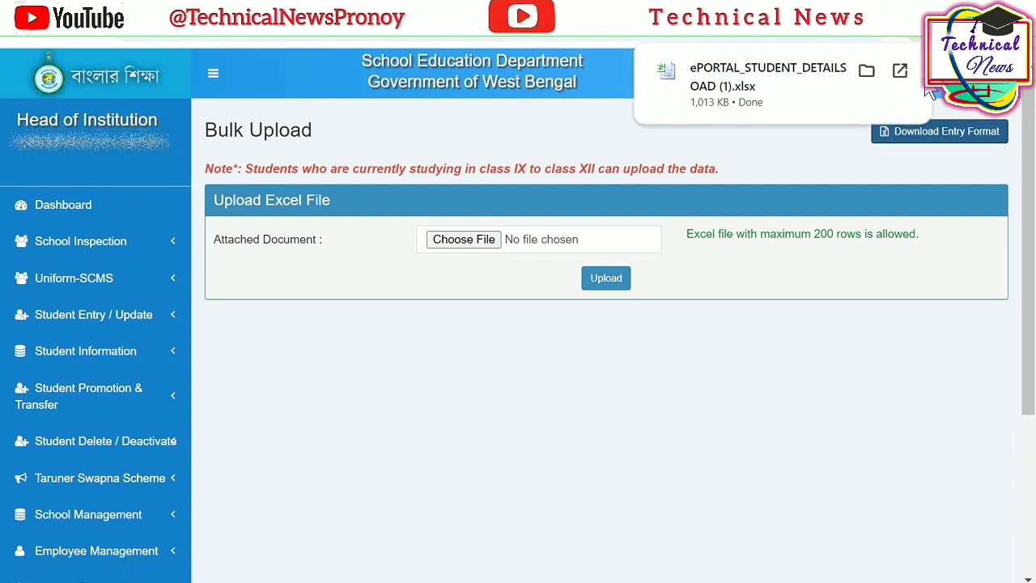
{"action": "mouse_move", "coordinate": [864, 73]}
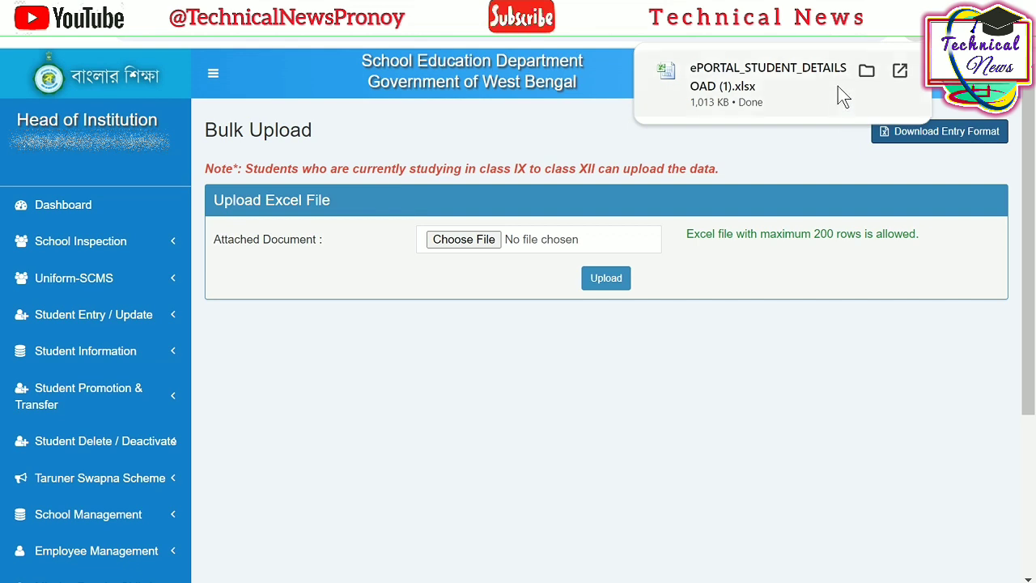
{"action": "left_click", "coordinate": [838, 85]}
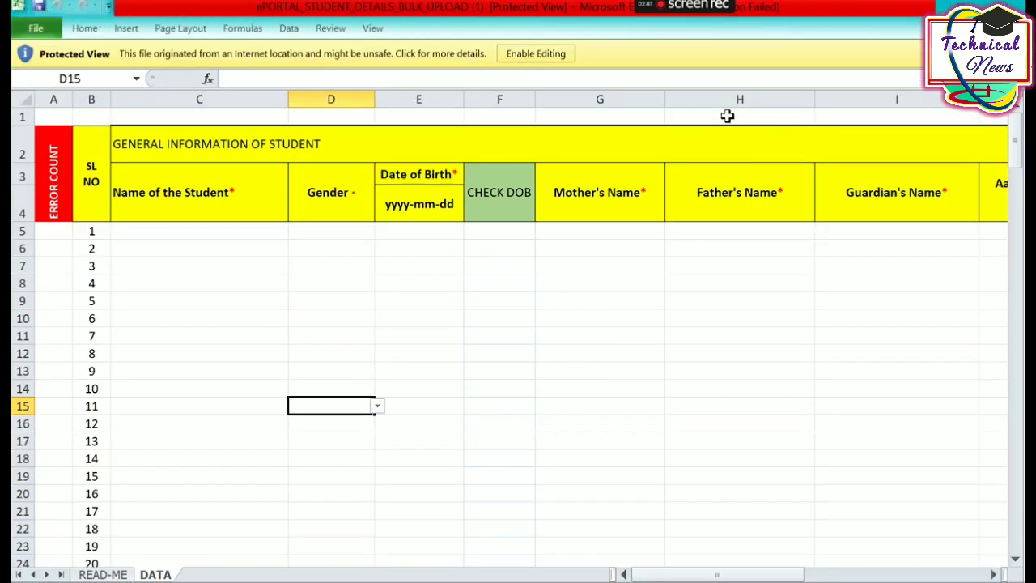
Enable editing, then read the READ-ME sheet's data-entry rules down to CLICK TO GOTO DATA SHEET
{"action": "left_click", "coordinate": [566, 53]}
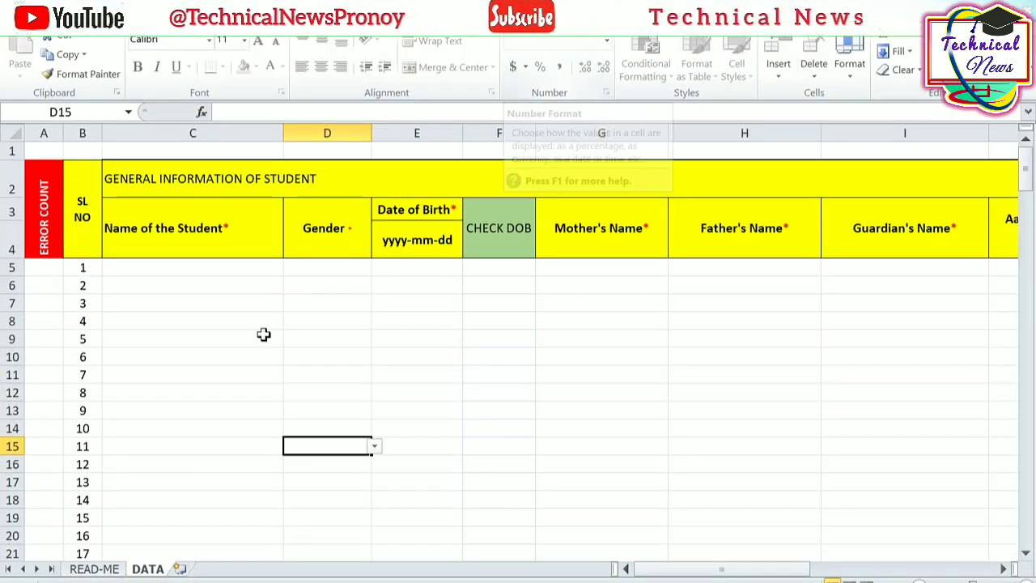
{"action": "left_click", "coordinate": [94, 569]}
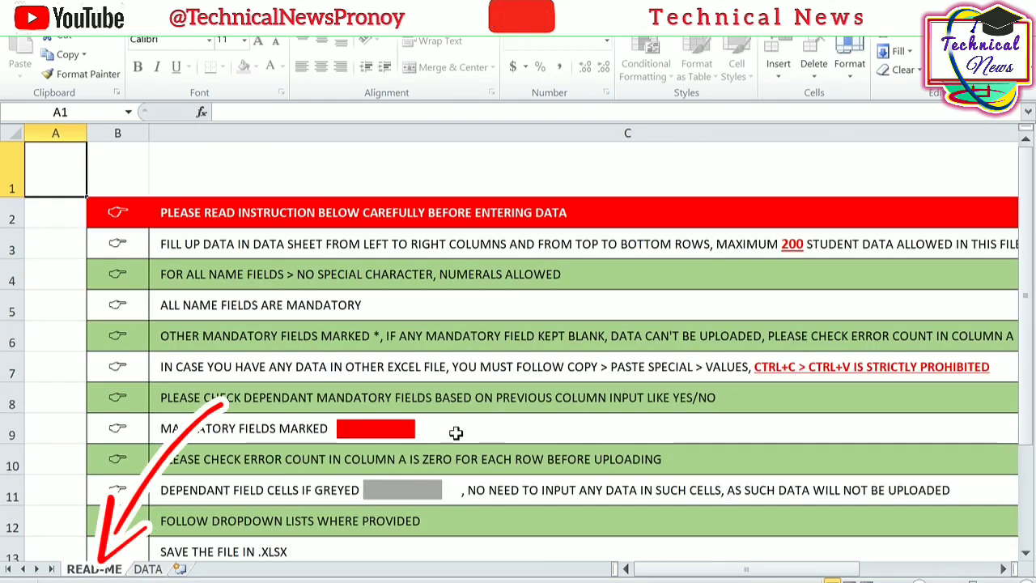
{"action": "left_click", "coordinate": [772, 244]}
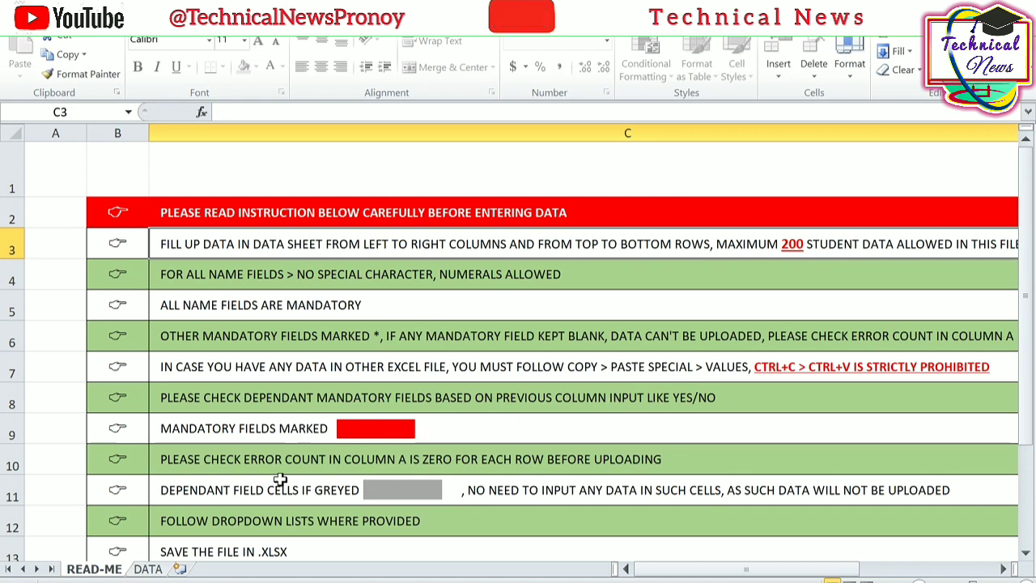
{"action": "scroll", "coordinate": [306, 476], "scroll_direction": "down", "scroll_amount": 1}
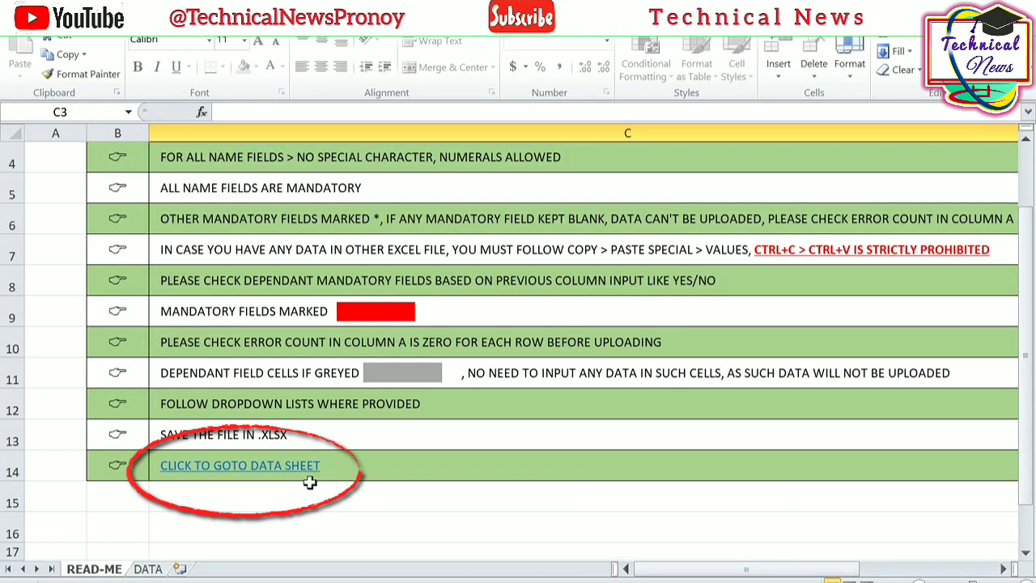
On the DATA sheet, enter the student's name in C5 and gender BOYS in D5
{"action": "left_click", "coordinate": [302, 465]}
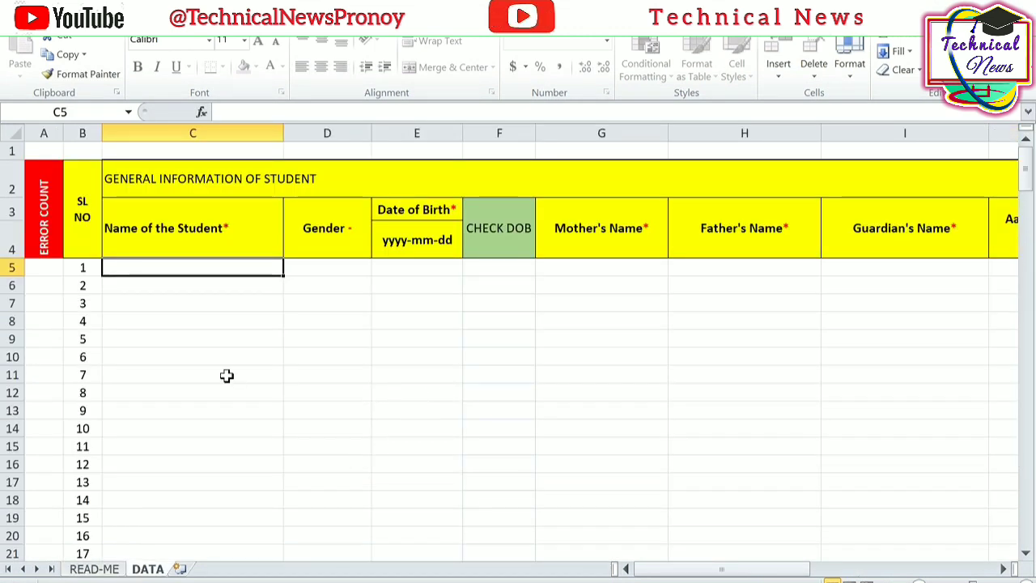
{"action": "mouse_move", "coordinate": [688, 571]}
{"action": "left_mouse_down"}
{"action": "mouse_move", "coordinate": [886, 571]}
{"action": "mouse_move", "coordinate": [686, 571]}
{"action": "left_mouse_up"}
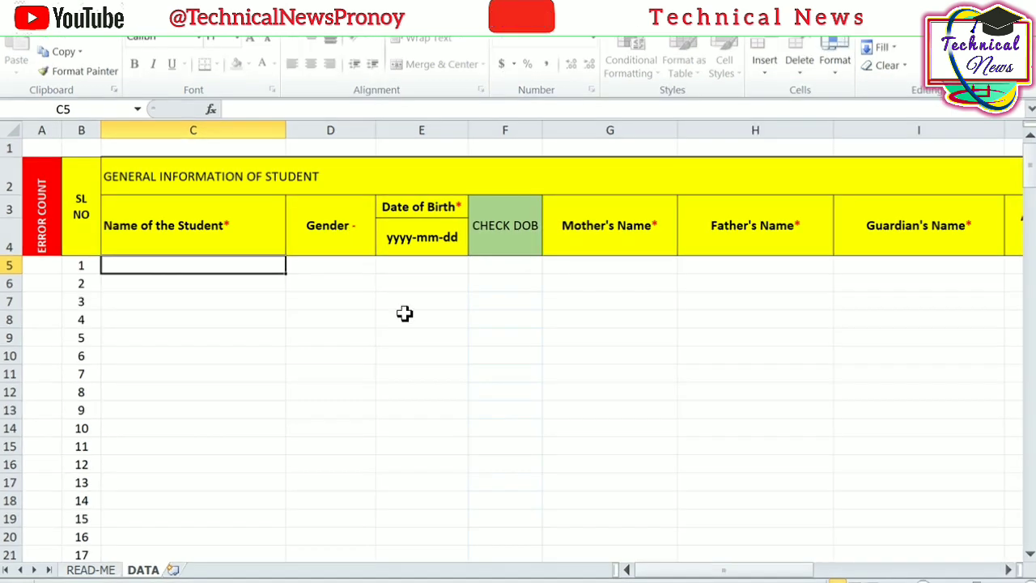
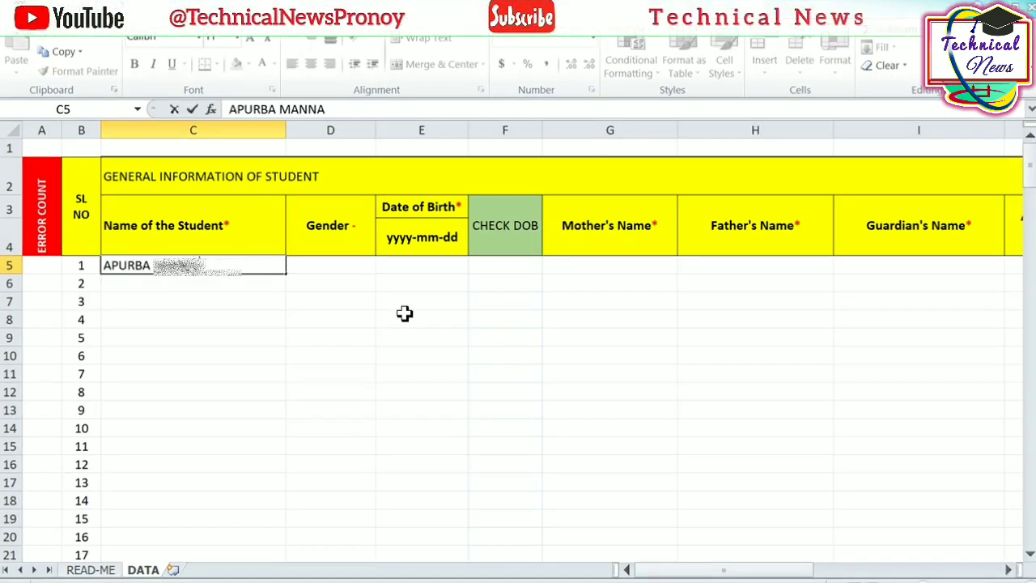
{"action": "key", "text": "Tab"}
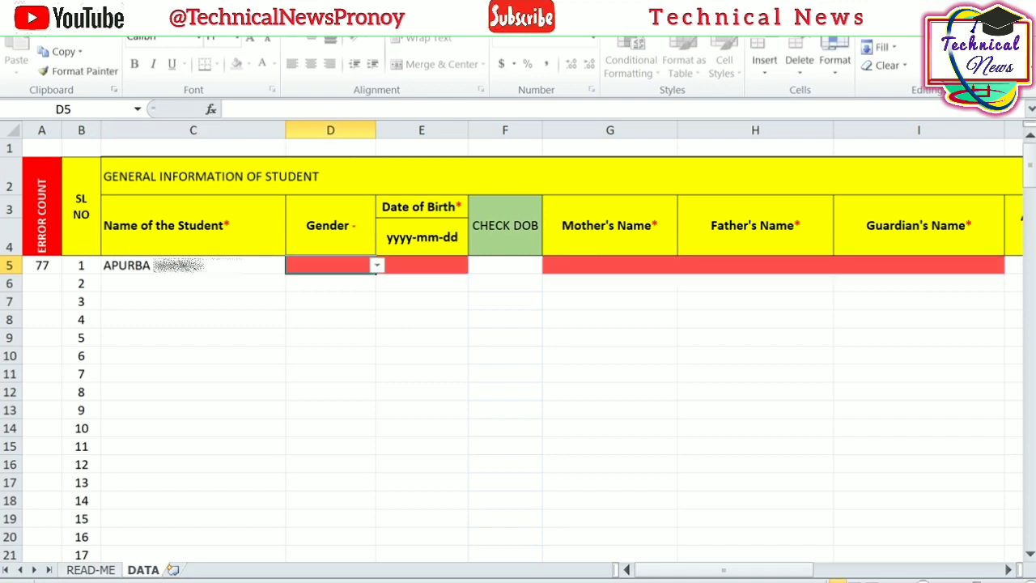
{"action": "left_click", "coordinate": [376, 265]}
{"action": "left_click", "coordinate": [356, 281]}
{"action": "left_click", "coordinate": [399, 262]}
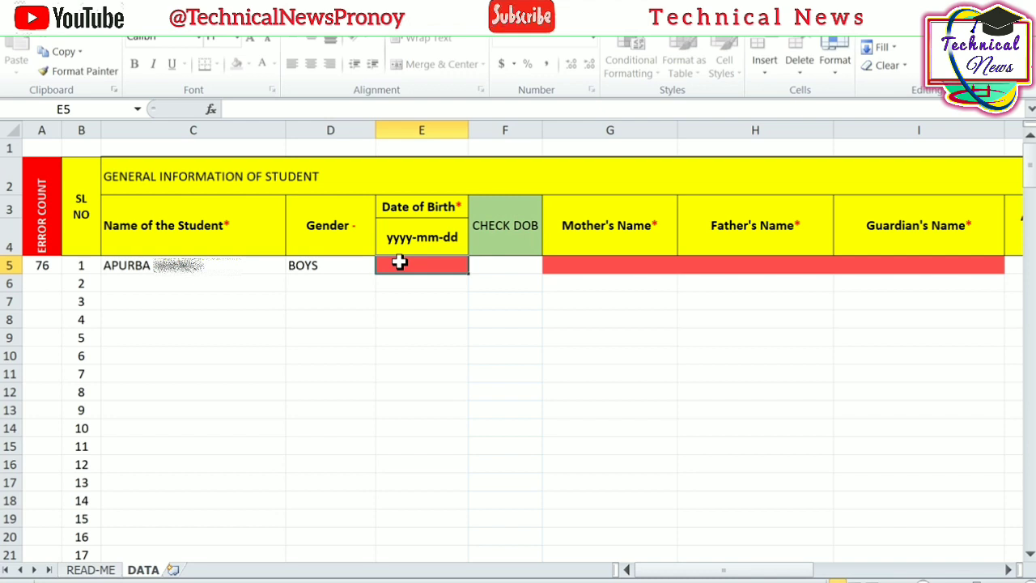
Enter birth date 2018-08-25, the mother's and father's names, and the father as guardian
{"action": "type", "text": "018-08-"}
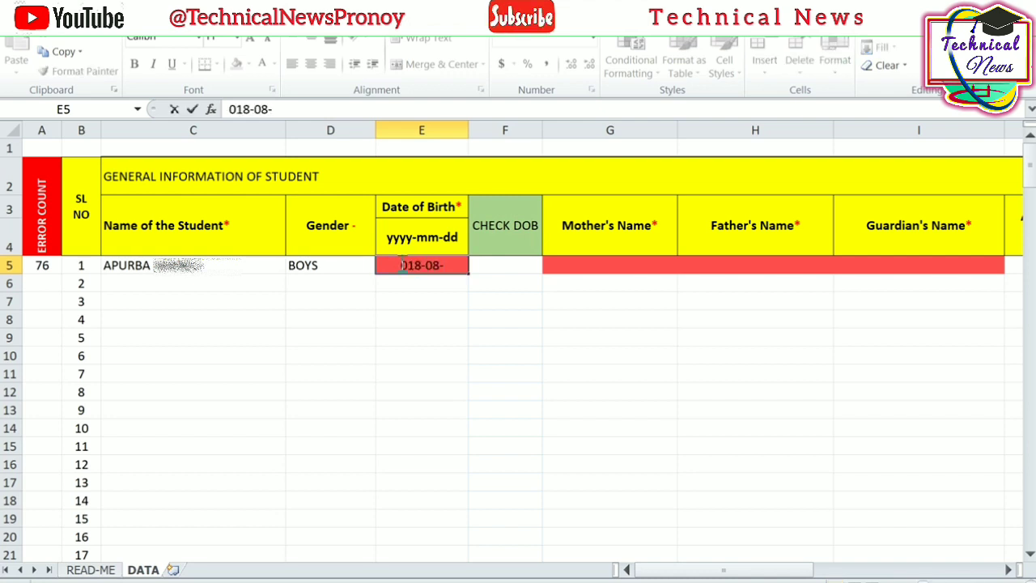
{"action": "type", "text": "25"}
{"action": "type", "text": "2"}
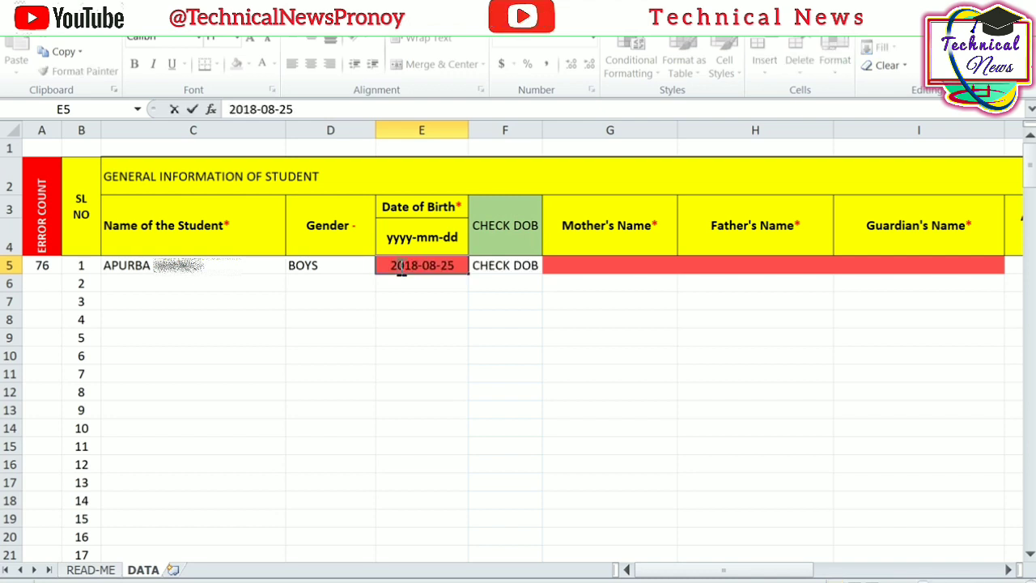
{"action": "key", "text": "Tab"}
{"action": "key", "text": "Tab"}
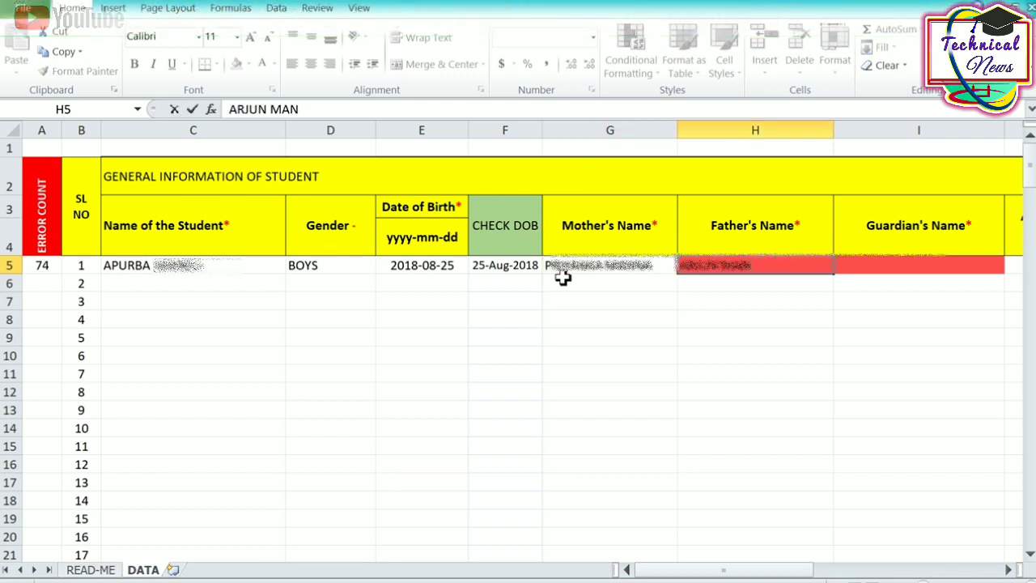
{"action": "key", "text": "Tab"}
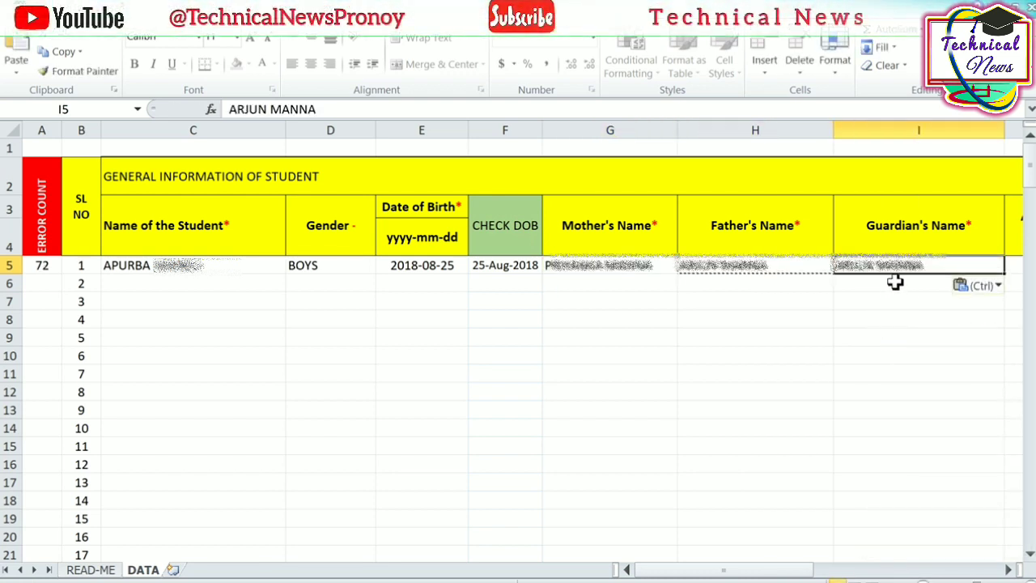
{"action": "key", "text": "Tab"}
{"action": "key", "text": "Tab"}
Skip Aadhaar and set mother tongue BENGALI, social category GENERAL, religion HINDU
{"action": "left_click", "coordinate": [736, 267]}
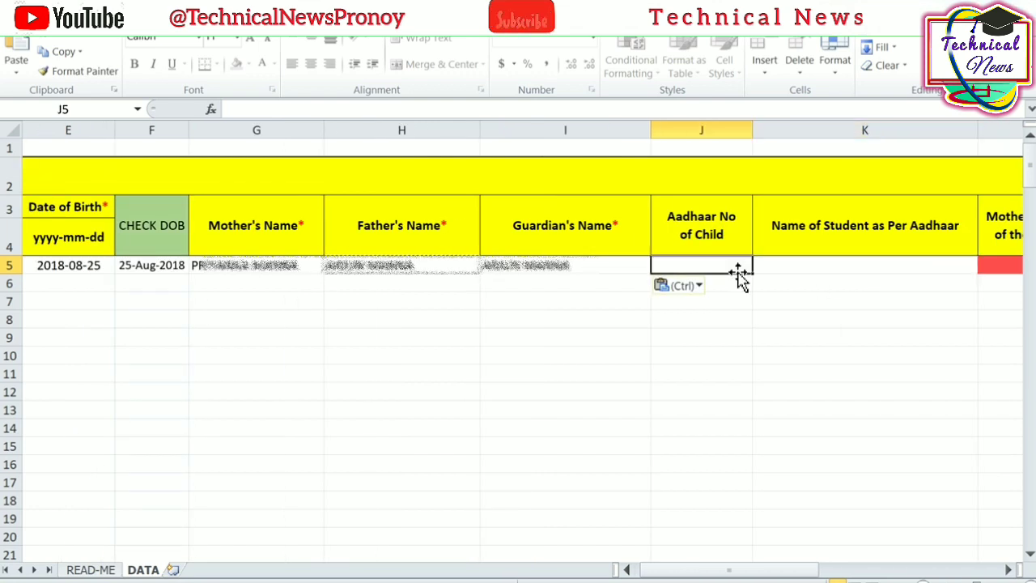
{"action": "key", "text": "Tab"}
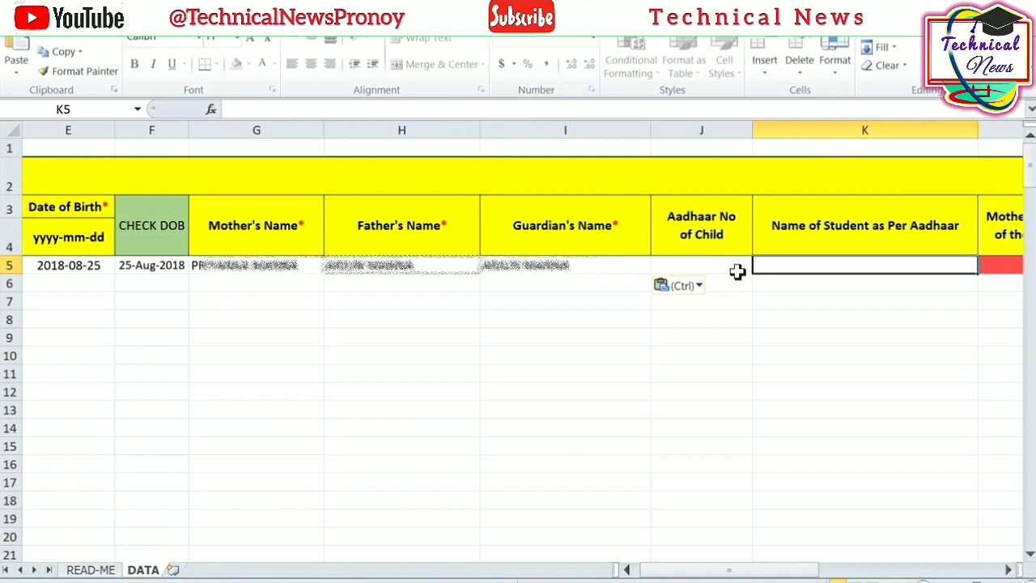
{"action": "key", "text": "Tab"}
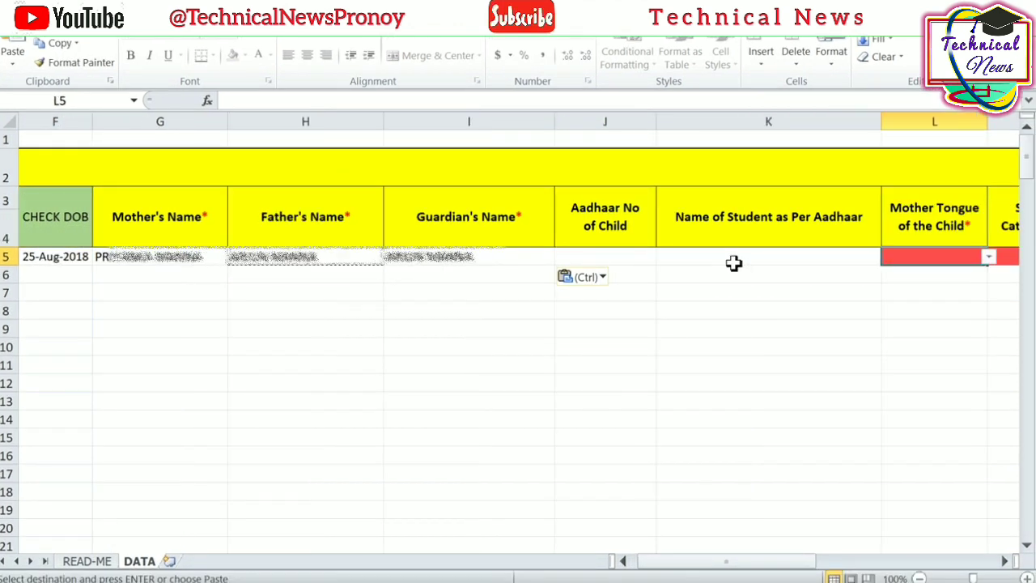
{"action": "key", "text": "alt+Down"}
{"action": "left_click", "coordinate": [908, 276]}
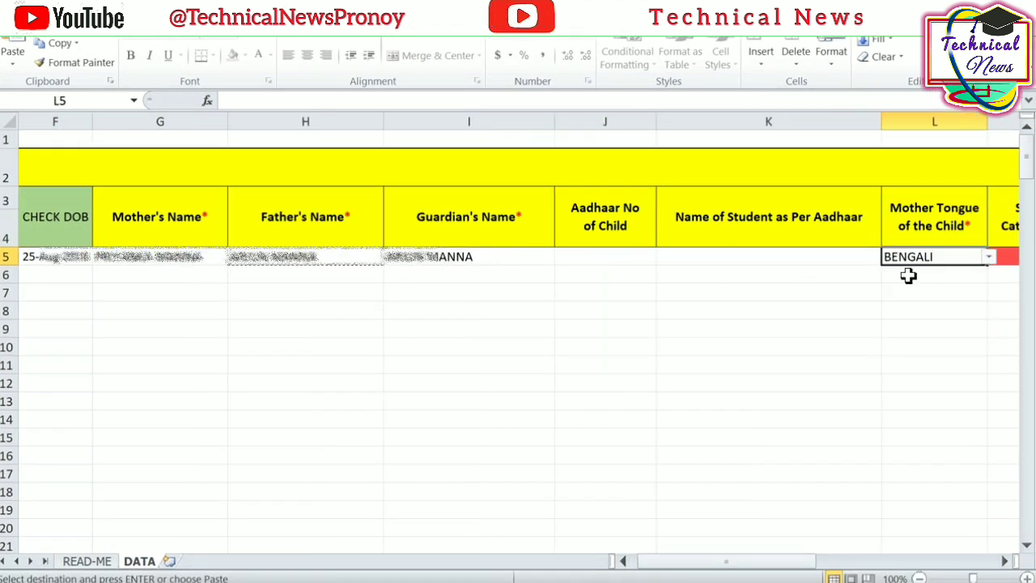
{"action": "key", "text": "Tab"}
{"action": "key", "text": "alt+Down"}
{"action": "left_click", "coordinate": [925, 269]}
{"action": "key", "text": "Tab"}
{"action": "key", "text": "alt+Down"}
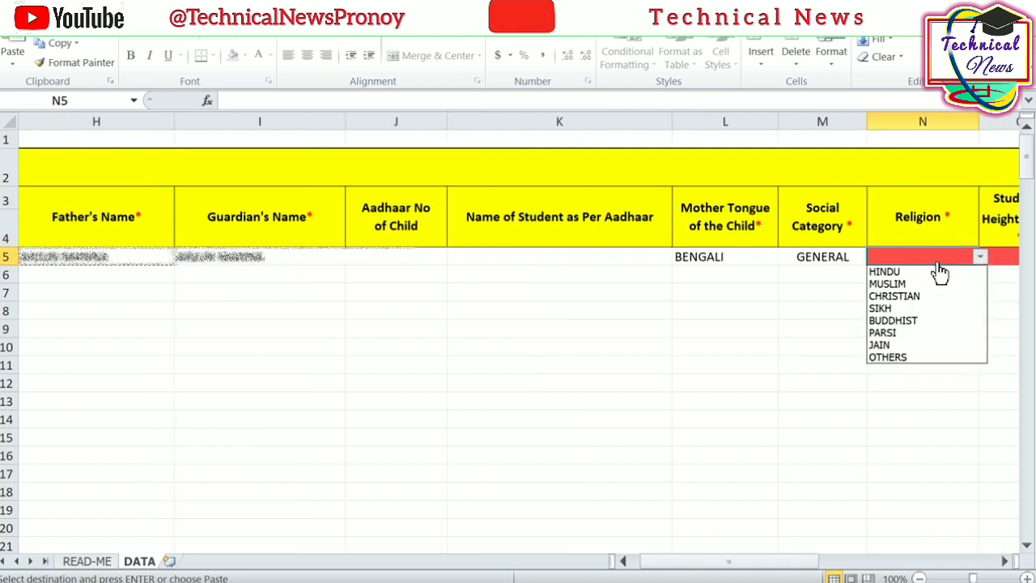
{"action": "left_click", "coordinate": [937, 274]}
Enter height 120 Cms and weight 25 Kgs, and mark BPL beneficiary as NO
{"action": "key", "text": "Tab"}
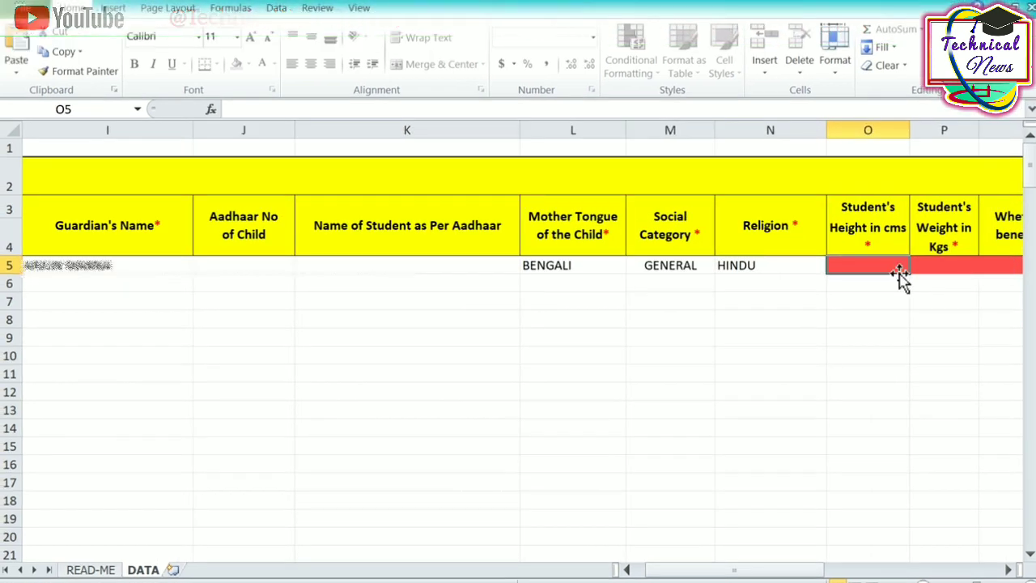
{"action": "type", "text": "120 Cms"}
{"action": "key", "text": "Tab"}
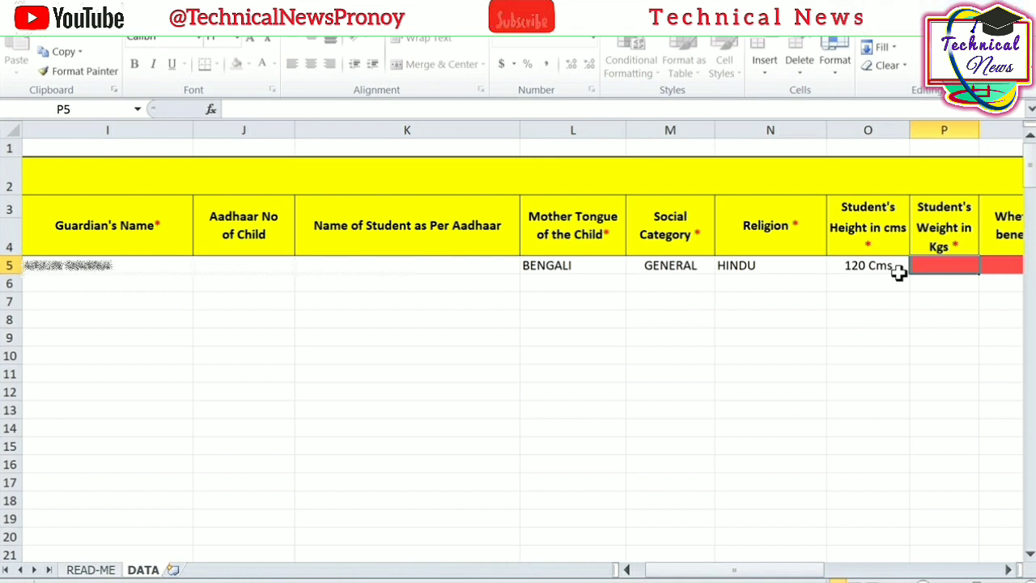
{"action": "type", "text": "25 Kgs"}
{"action": "key", "text": "Tab"}
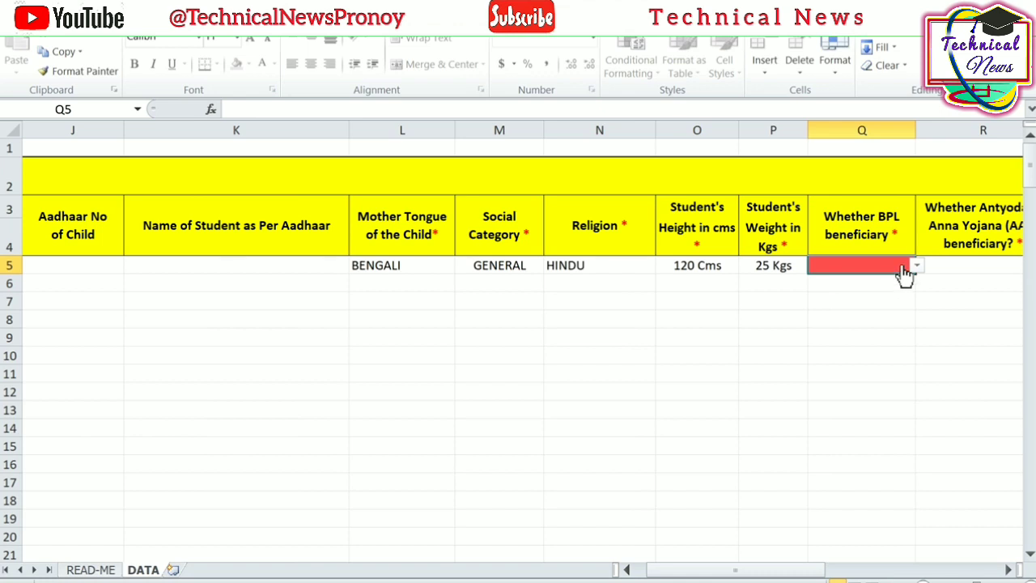
{"action": "left_click", "coordinate": [915, 266]}
{"action": "left_click", "coordinate": [892, 293]}
{"action": "key", "text": "Tab"}
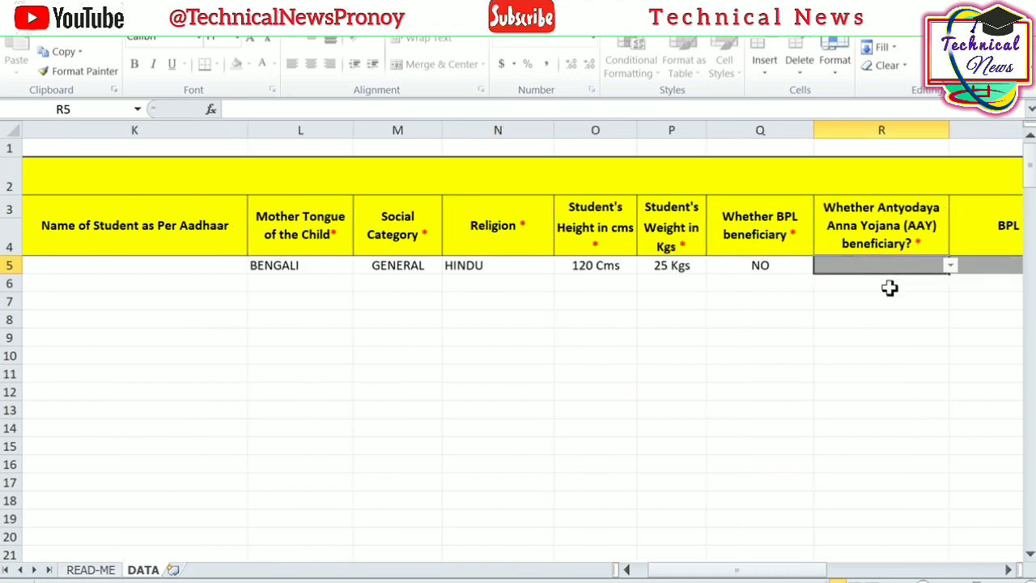
Answer NO for EWS/disadvantaged group and for CWSN, reverting a brief switch to YES
{"action": "key", "text": "Tab"}
{"action": "key", "text": "Tab"}
{"action": "key", "text": "alt+Down"}
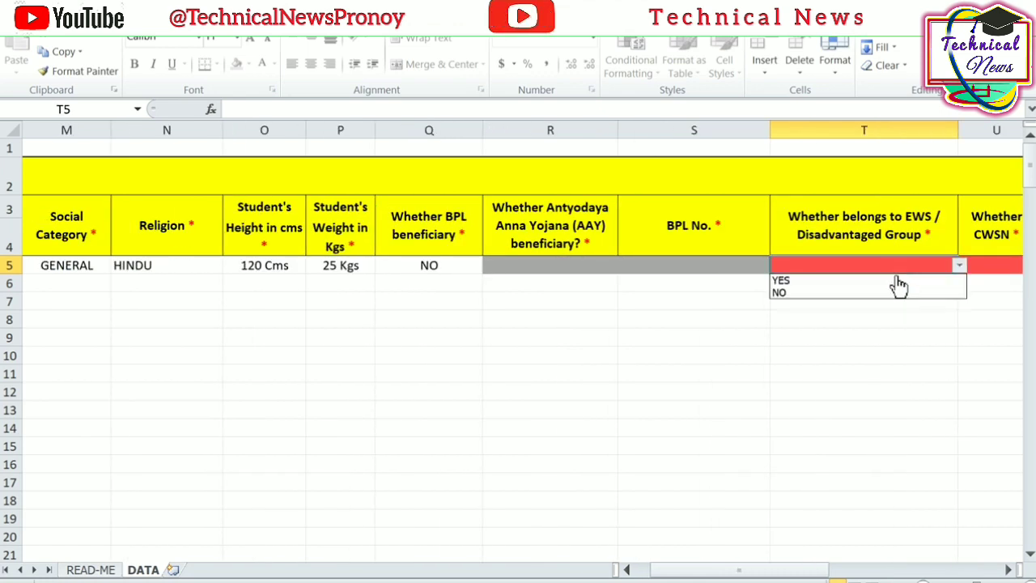
{"action": "left_click", "coordinate": [892, 293]}
{"action": "key", "text": "Tab"}
{"action": "key", "text": "alt+Down"}
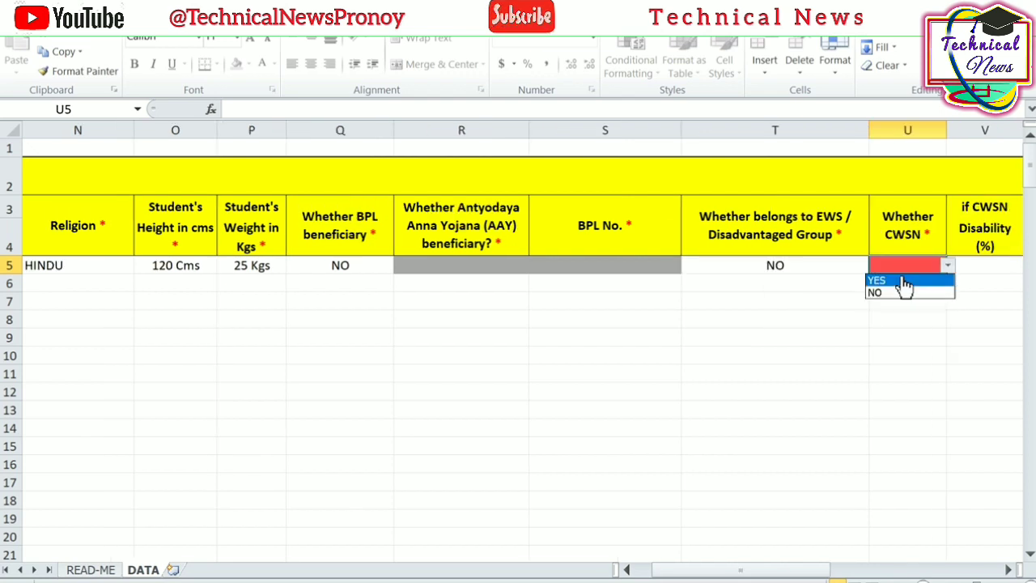
{"action": "left_click", "coordinate": [895, 290]}
{"action": "key", "text": "Tab"}
{"action": "key", "text": "Tab"}
{"action": "key", "text": "Tab"}
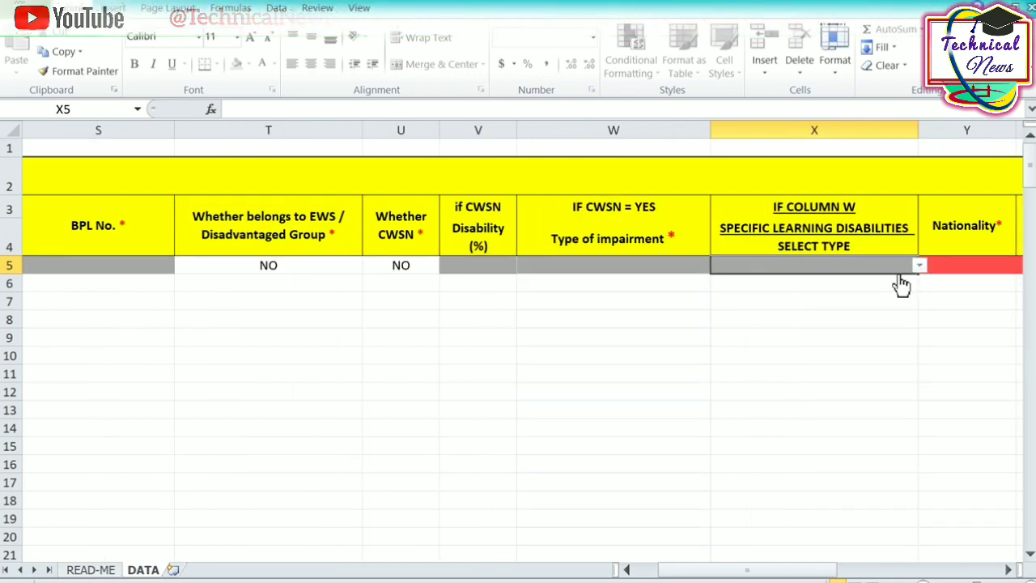
{"action": "left_click", "coordinate": [429, 269]}
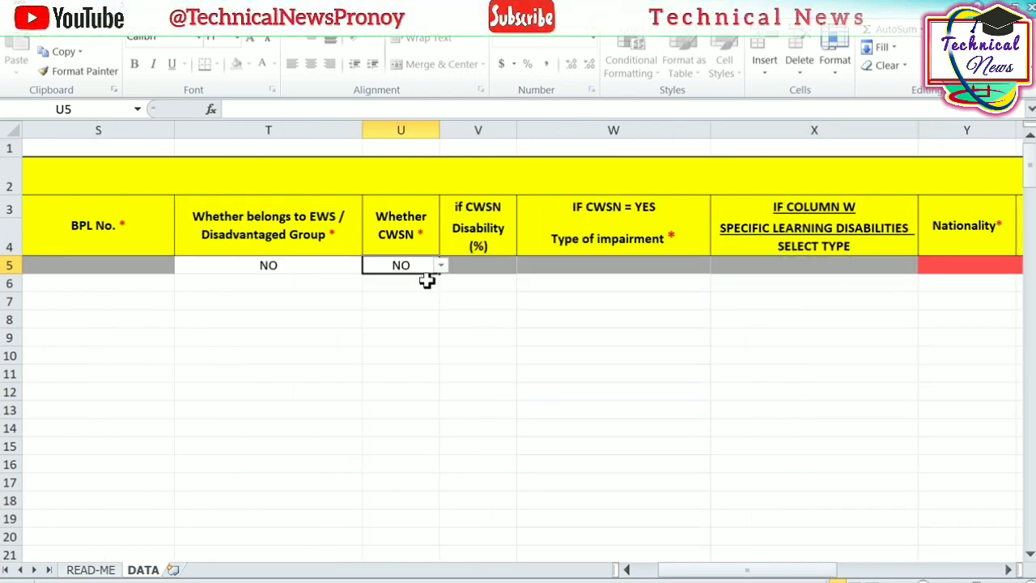
{"action": "left_click", "coordinate": [441, 265]}
{"action": "left_click", "coordinate": [377, 280]}
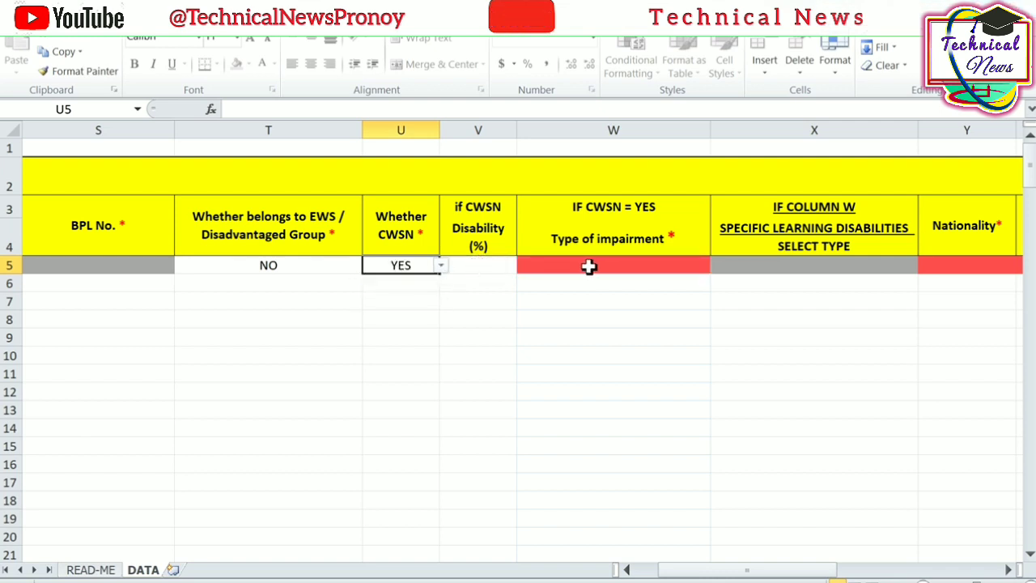
{"action": "left_click", "coordinate": [572, 265]}
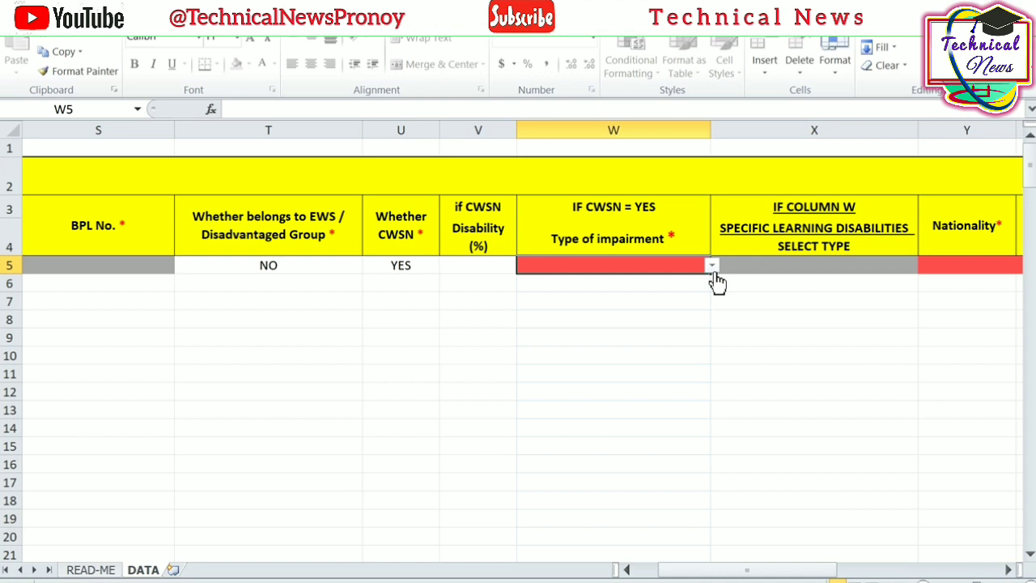
{"action": "left_click", "coordinate": [711, 266]}
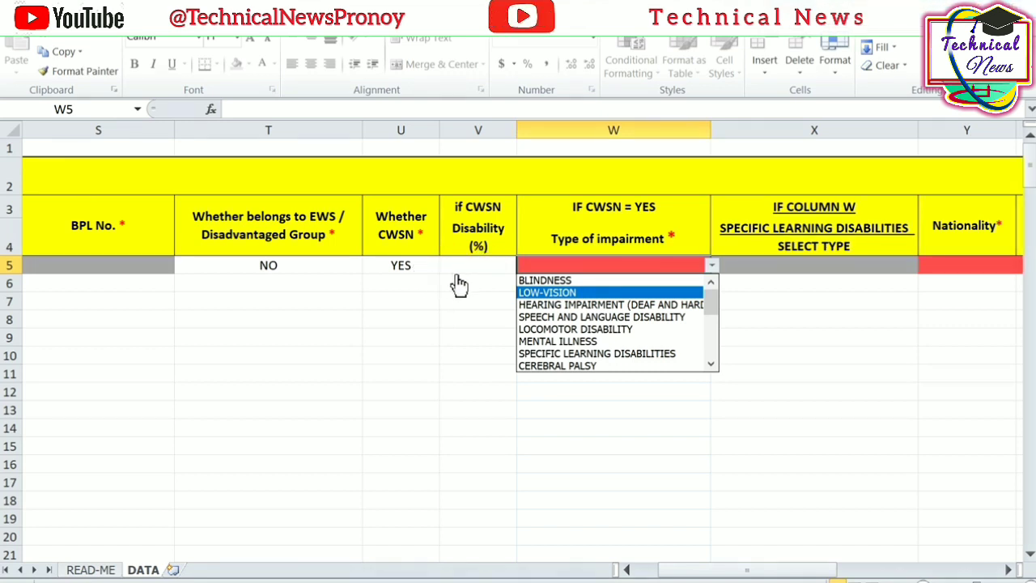
{"action": "key", "text": "Up"}
{"action": "left_click", "coordinate": [399, 267]}
{"action": "left_click", "coordinate": [439, 267]}
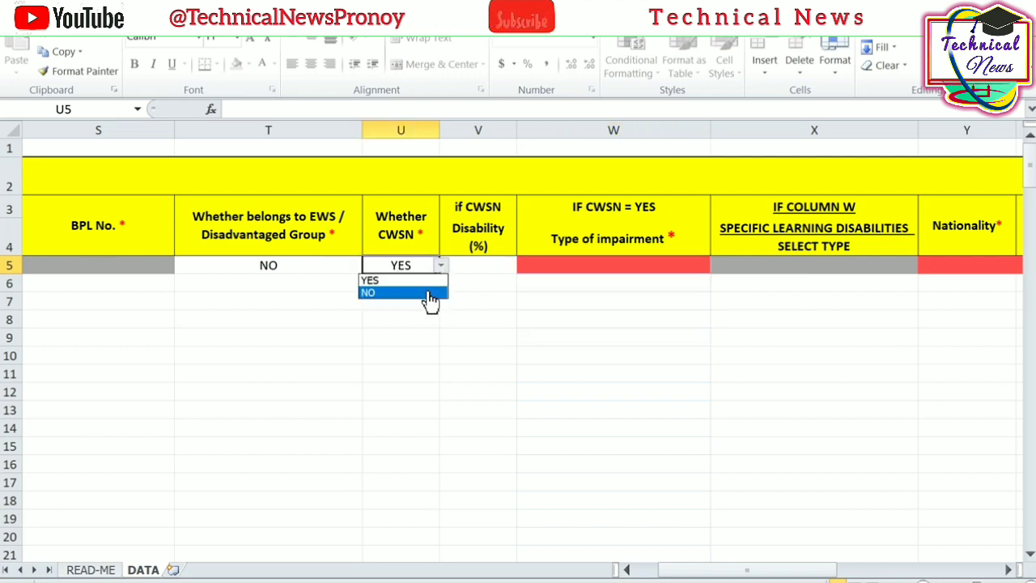
{"action": "left_click", "coordinate": [429, 294]}
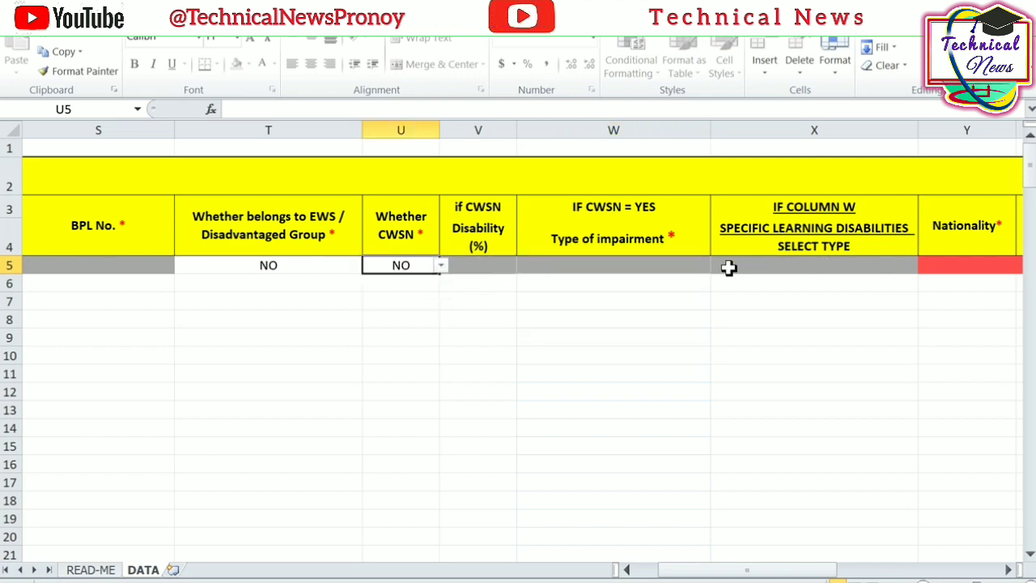
Set nationality to INDIAN and out-of-school child to NO
{"action": "key", "text": "Tab"}
{"action": "key", "text": "Tab"}
{"action": "key", "text": "Tab"}
{"action": "key", "text": "Tab"}
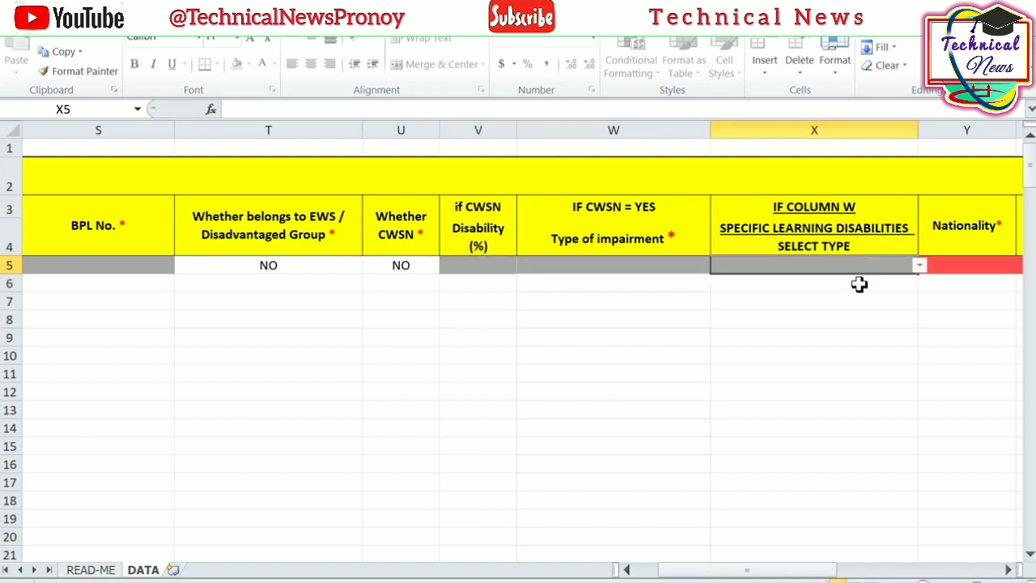
{"action": "key", "text": "alt+Down"}
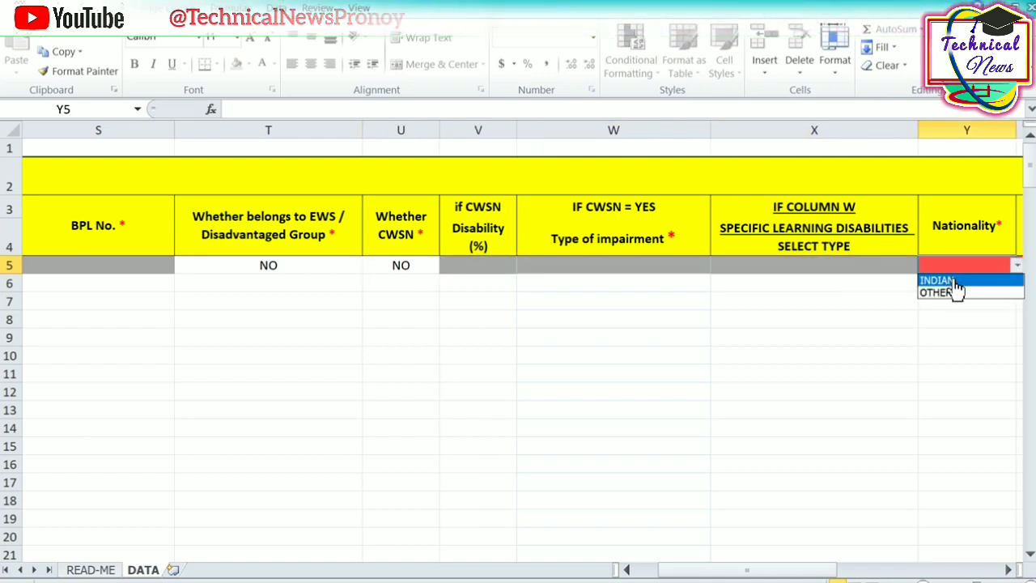
{"action": "left_click", "coordinate": [954, 280]}
{"action": "key", "text": "Tab"}
{"action": "key", "text": "alt+Down"}
{"action": "left_click", "coordinate": [951, 281]}
{"action": "key", "text": "alt+Down"}
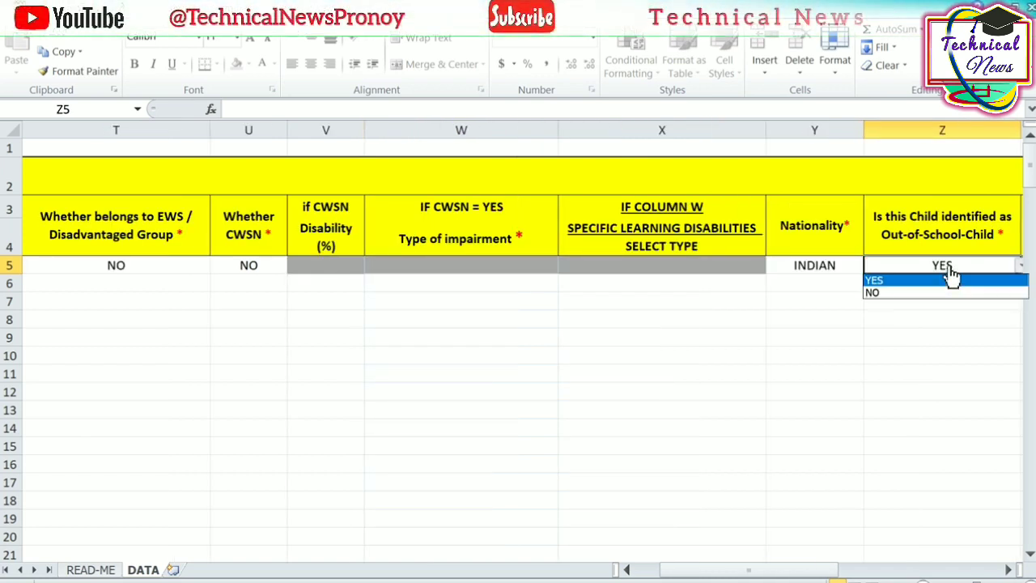
{"action": "left_click", "coordinate": [941, 293]}
{"action": "key", "text": "Tab"}
{"action": "key", "text": "Tab"}
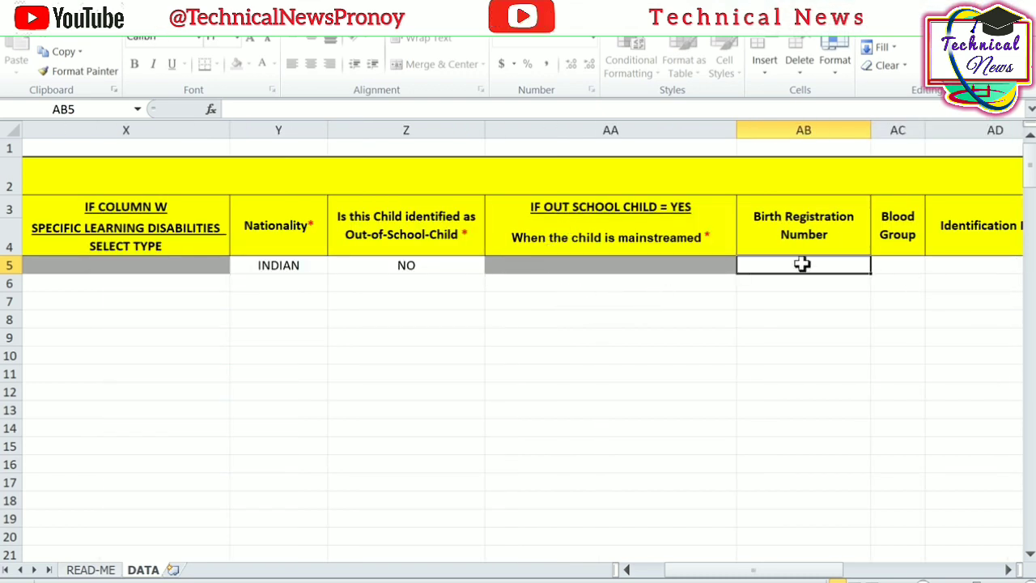
{"action": "key", "text": "Tab"}
{"action": "key", "text": "Tab"}
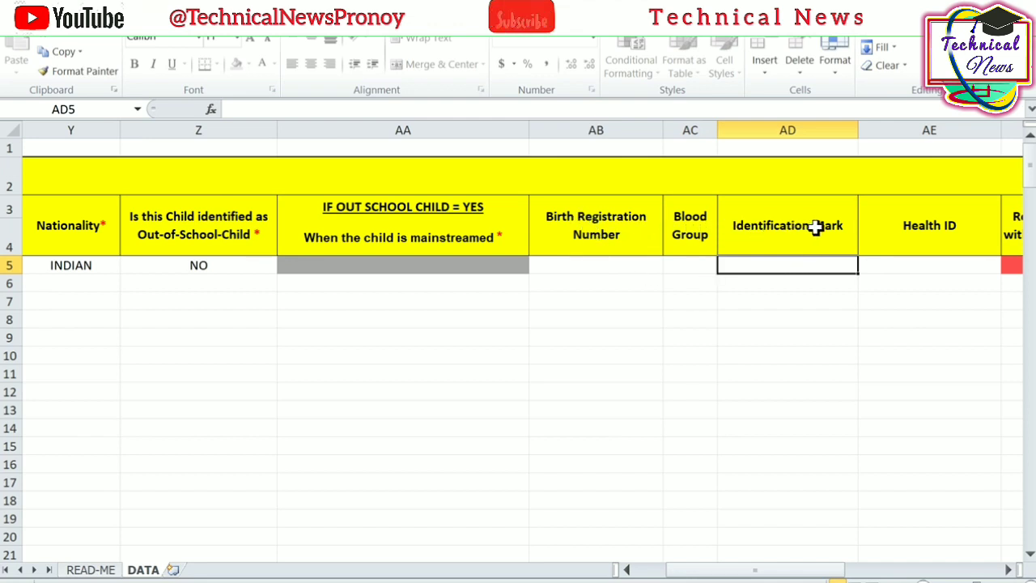
Set guardian relationship FATHER in AF5 and annual family income 50,001-1,20,000 in AG5
{"action": "left_click", "coordinate": [928, 278]}
{"action": "key", "text": "Tab"}
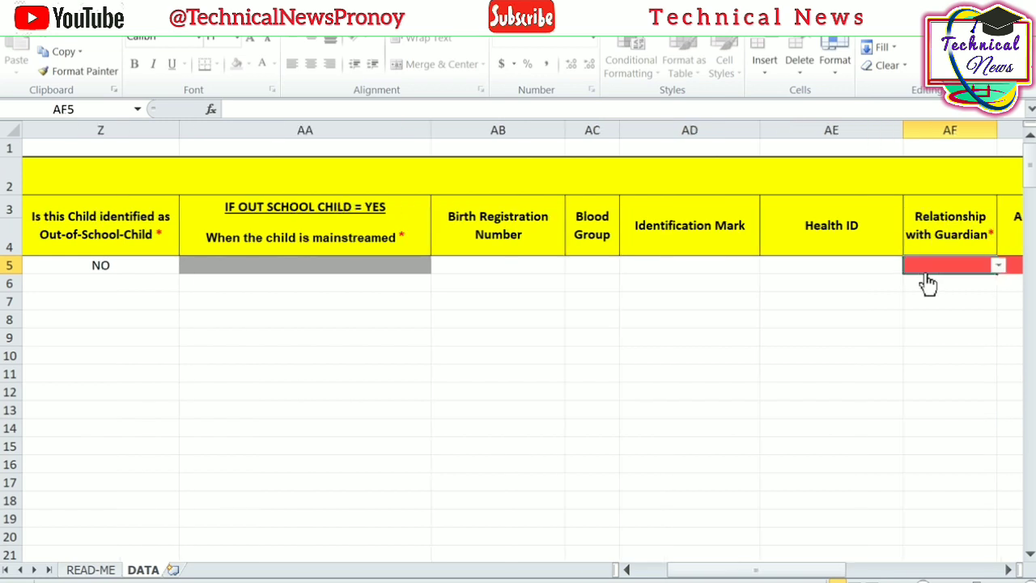
{"action": "key", "text": "alt+Down"}
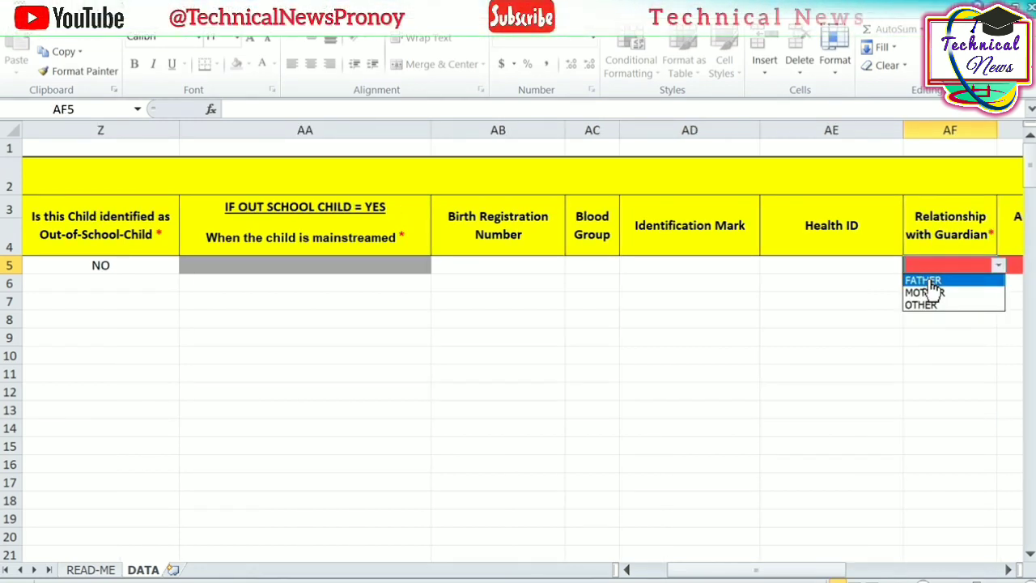
{"action": "left_click", "coordinate": [928, 280]}
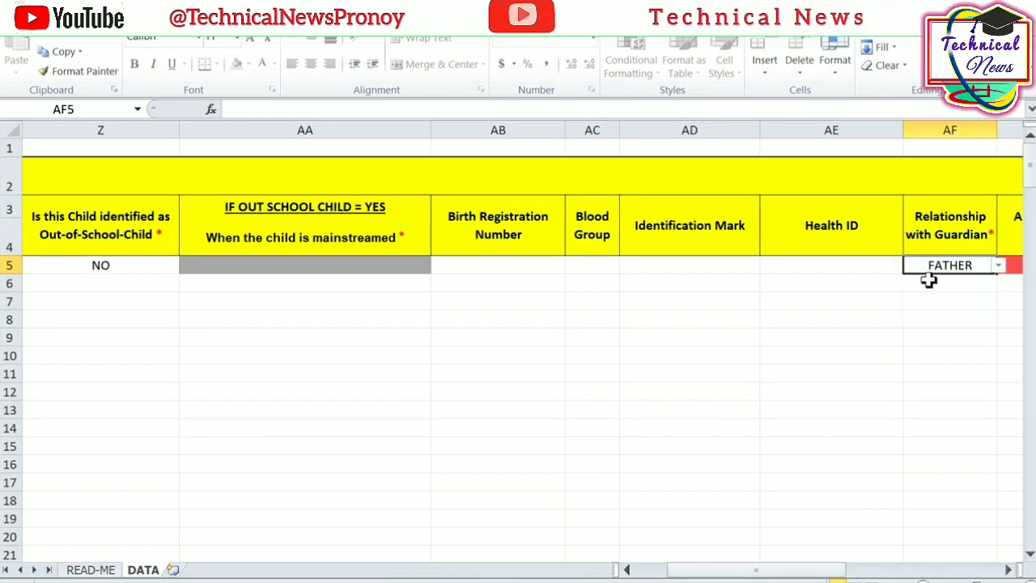
{"action": "key", "text": "Tab"}
{"action": "key", "text": "alt+Down"}
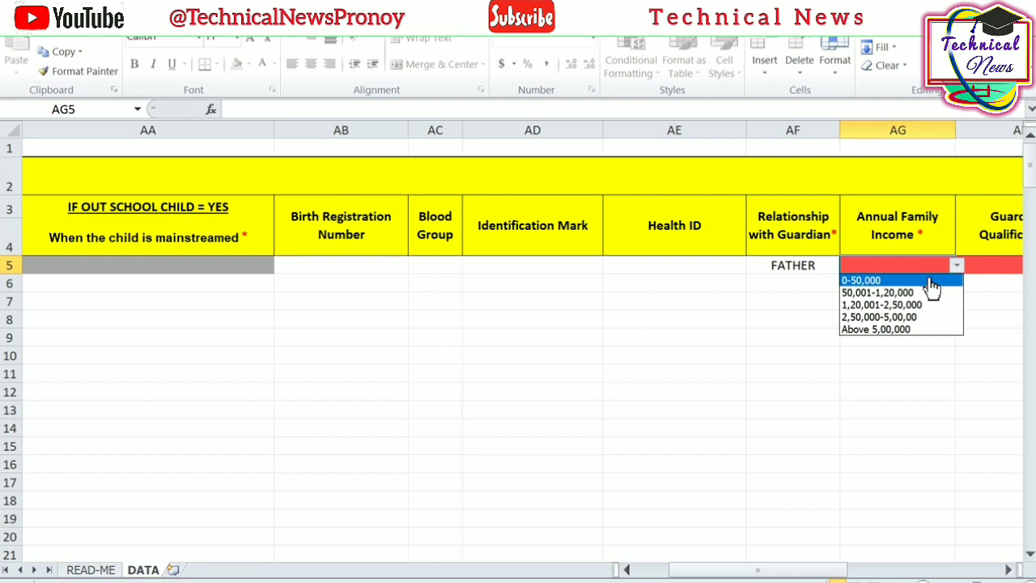
{"action": "left_click", "coordinate": [929, 292]}
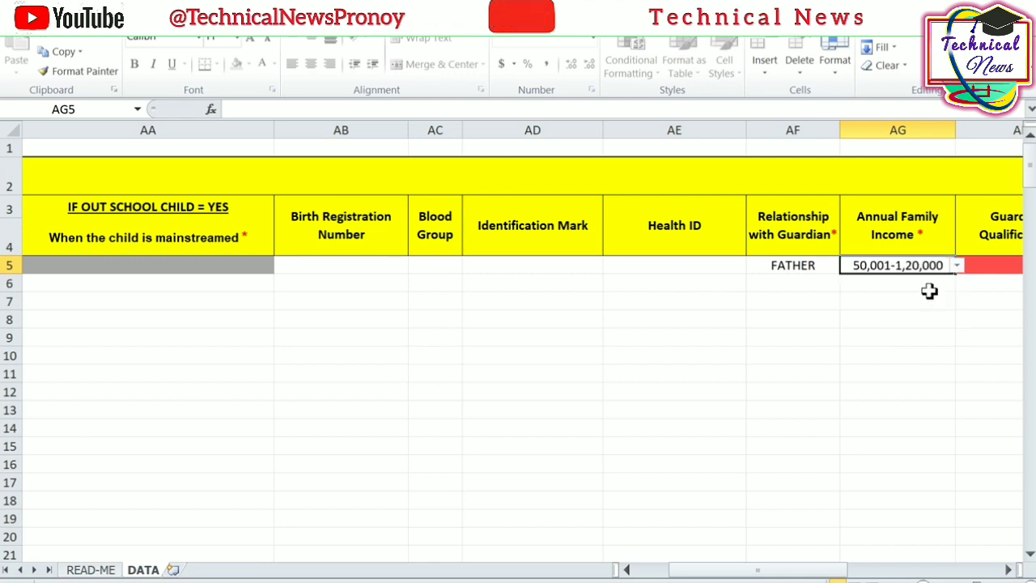
{"action": "key", "text": "alt+Down"}
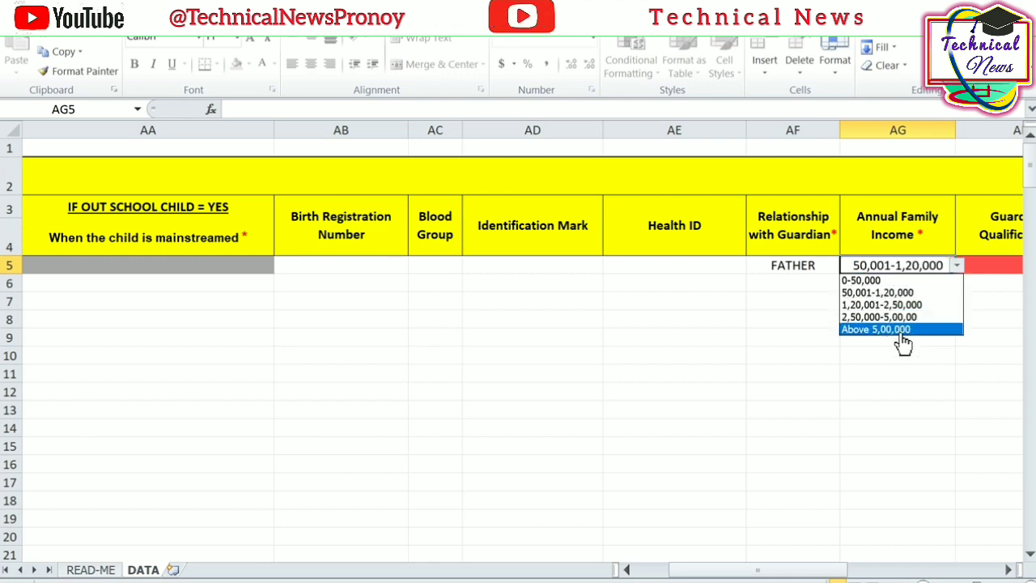
{"action": "left_click", "coordinate": [906, 293]}
Pick BELOW GRADUATE as the guardian's qualification in AH5
{"action": "key", "text": "Tab"}
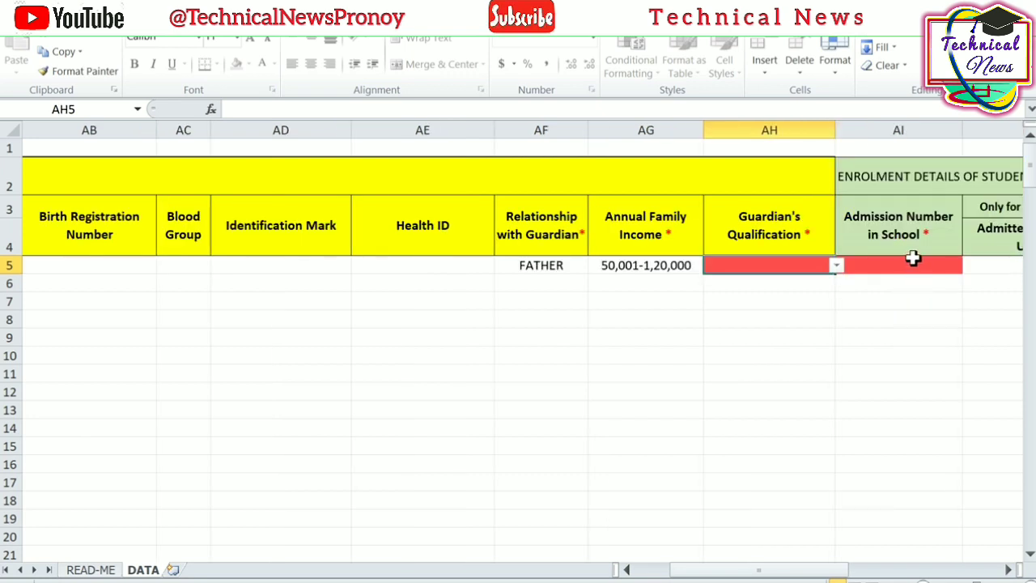
{"action": "left_click", "coordinate": [838, 266]}
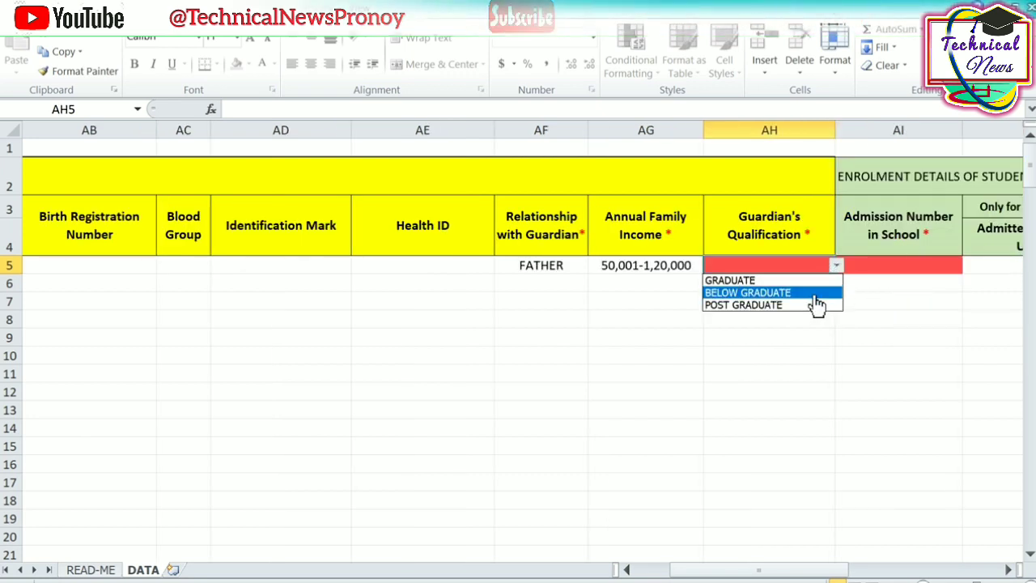
{"action": "left_click", "coordinate": [815, 293]}
{"action": "key", "text": "Tab"}
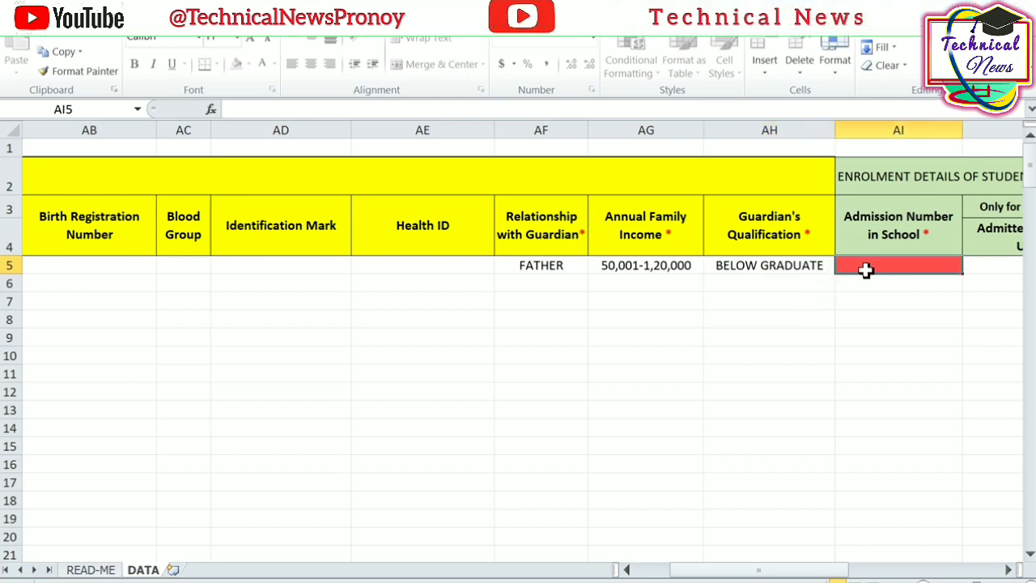
Enter the admission number, SECTION 12 OF THE RTE, and admission date 2023-01-13 in AI5–AK5
{"action": "type", "text": "14/23"}
{"action": "key", "text": "Tab"}
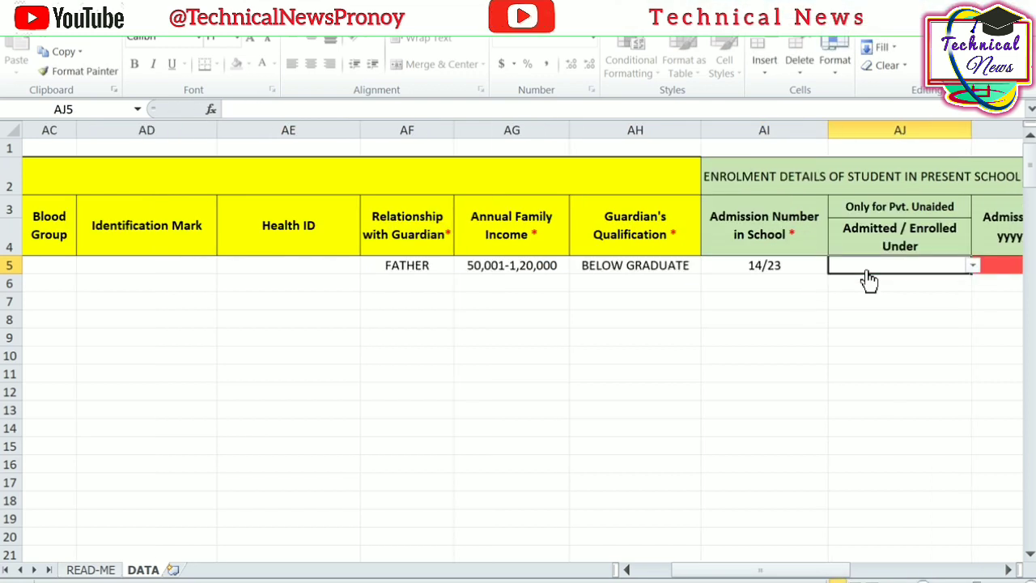
{"action": "key", "text": "alt+Down"}
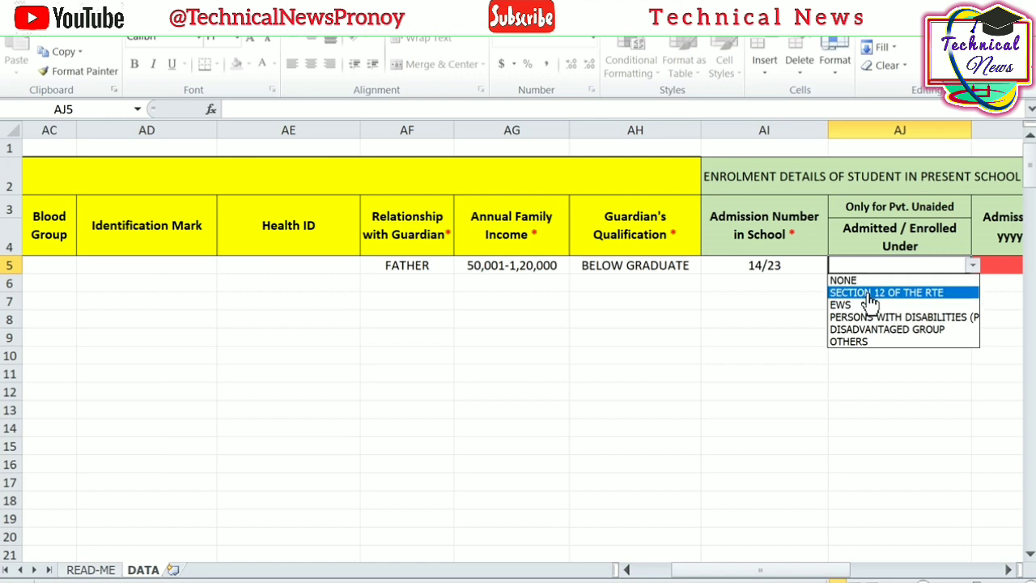
{"action": "left_click", "coordinate": [868, 293]}
{"action": "key", "text": "Tab"}
{"action": "left_click", "coordinate": [736, 267]}
{"action": "key", "text": "alt+Down"}
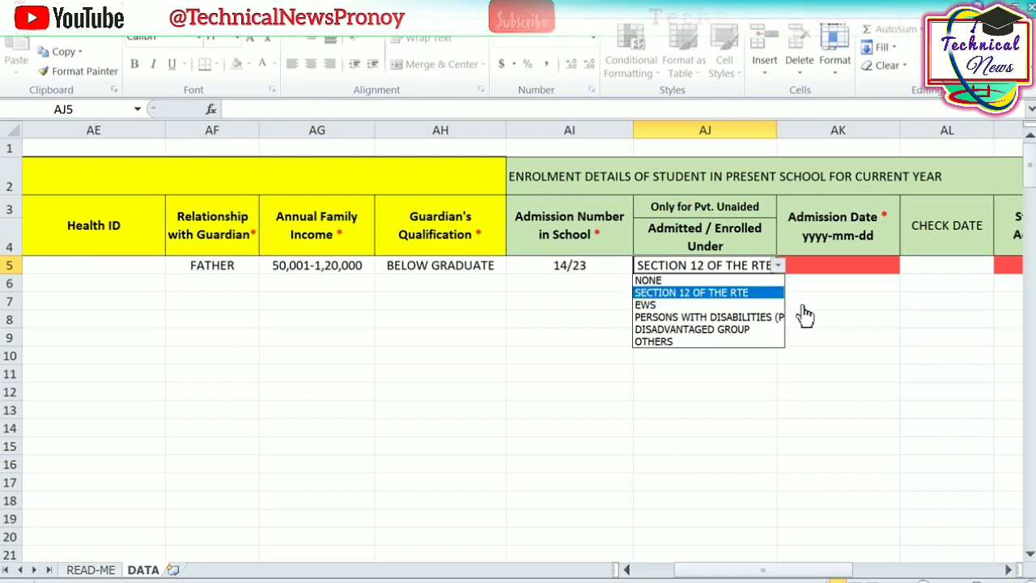
{"action": "left_click", "coordinate": [817, 267]}
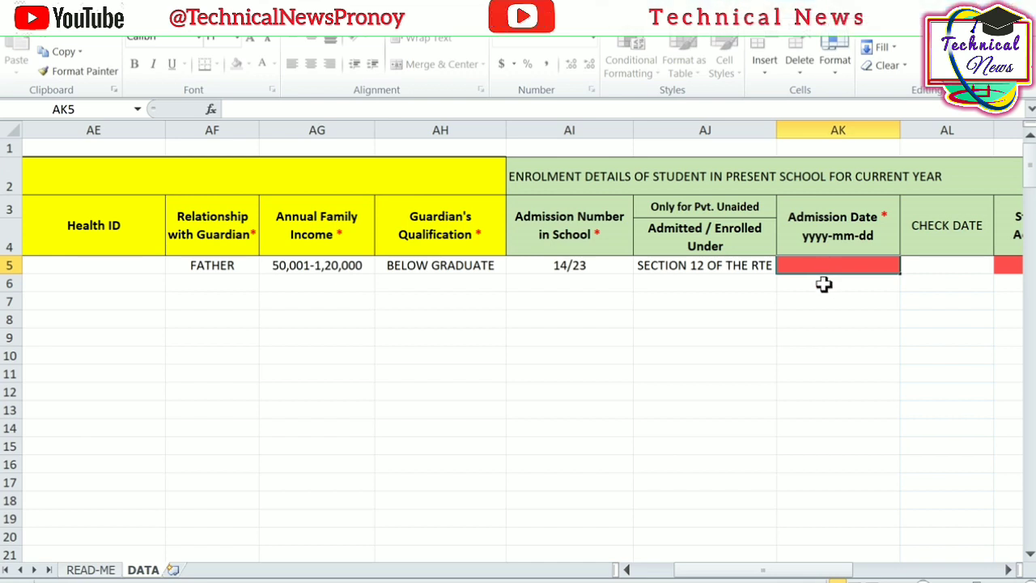
{"action": "type", "text": "2023-01-13"}
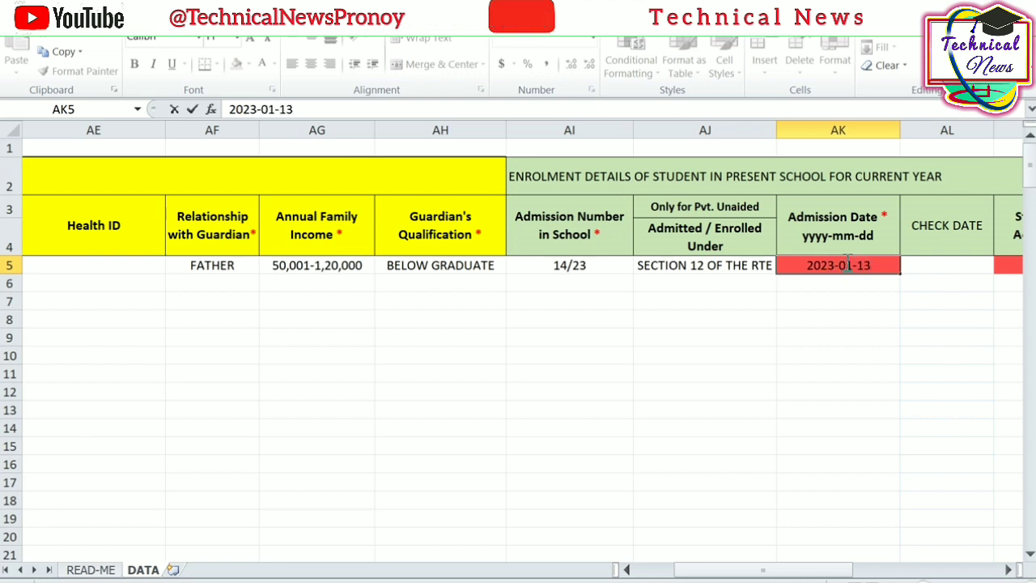
{"action": "key", "text": "Tab"}
{"action": "key", "text": "Tab"}
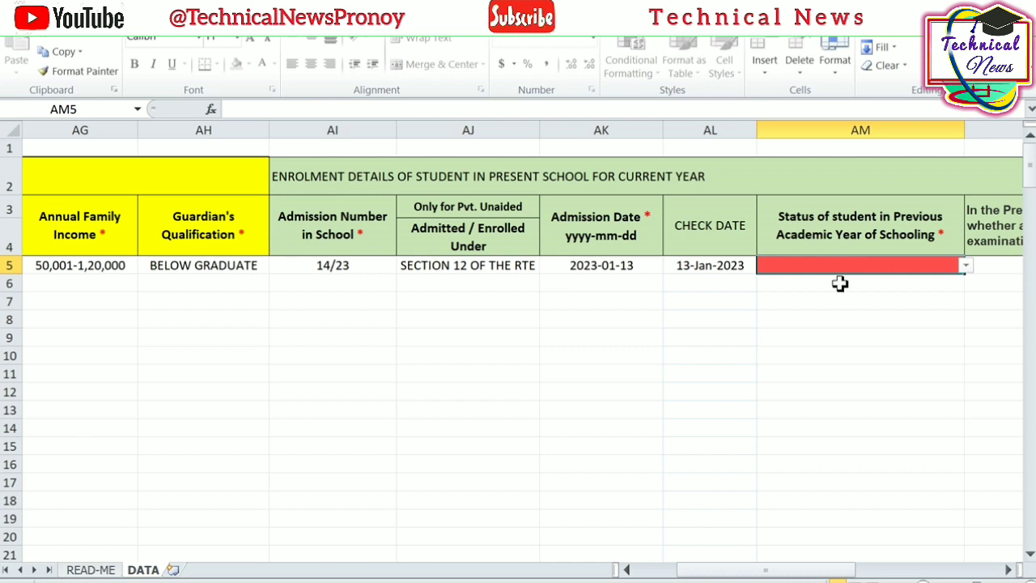
Set the previous-year schooling status in AM5 to None/Not Studying
{"action": "key", "text": "alt+Down"}
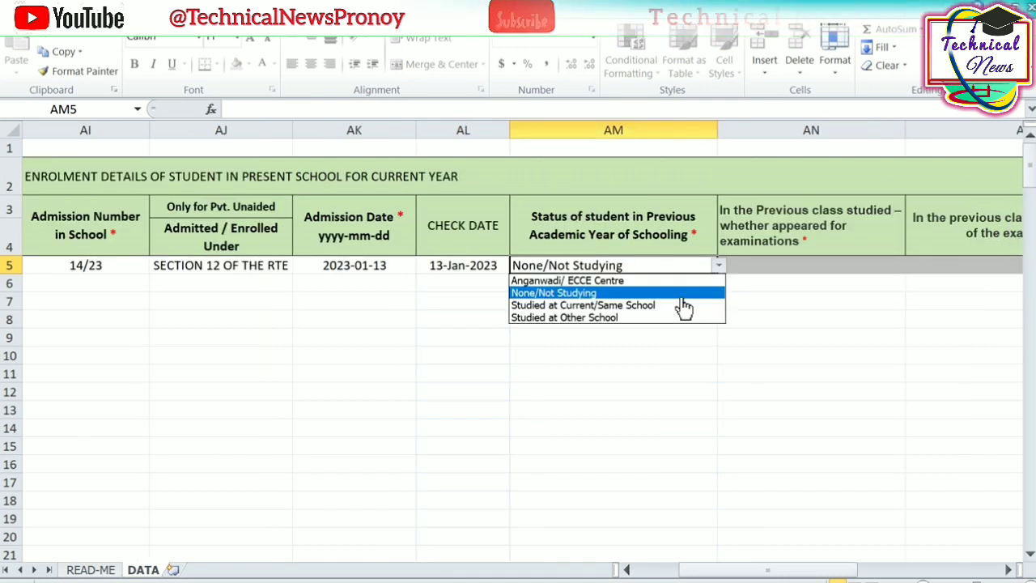
{"action": "left_click", "coordinate": [683, 305]}
{"action": "left_click_drag", "start_coordinate": [737, 568], "coordinate": [740, 566]}
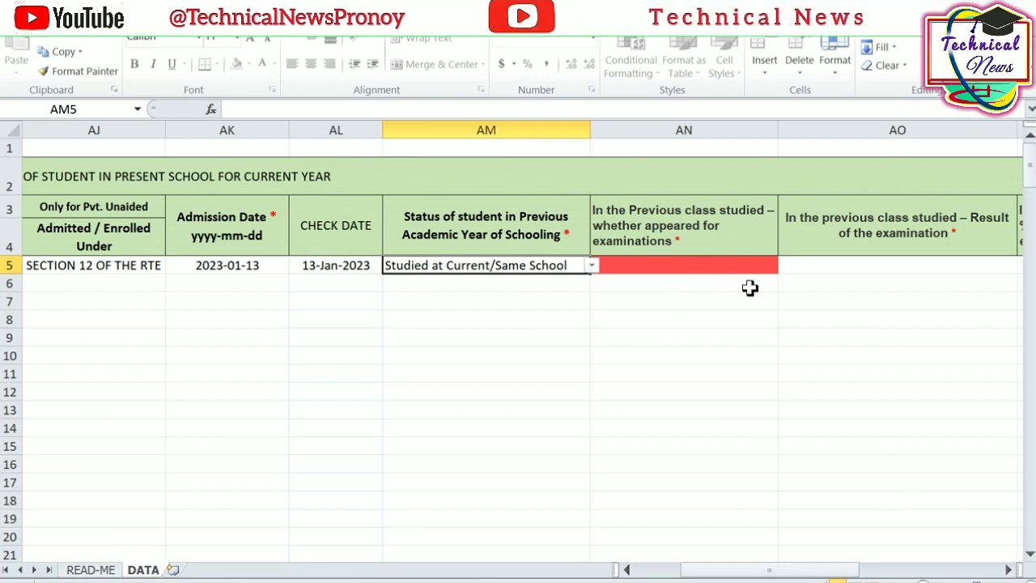
{"action": "left_click", "coordinate": [1006, 570]}
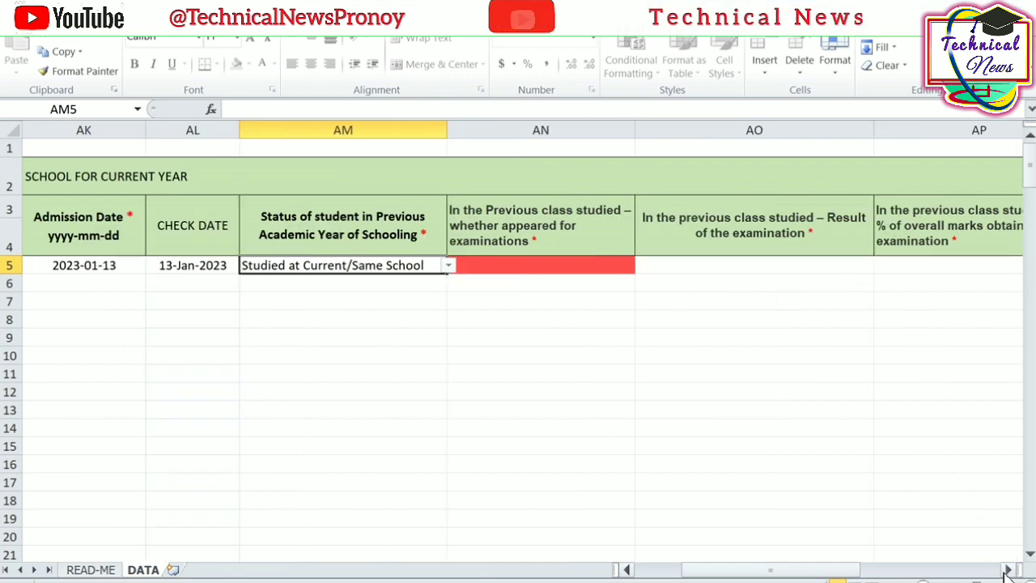
{"action": "left_click", "coordinate": [1006, 570]}
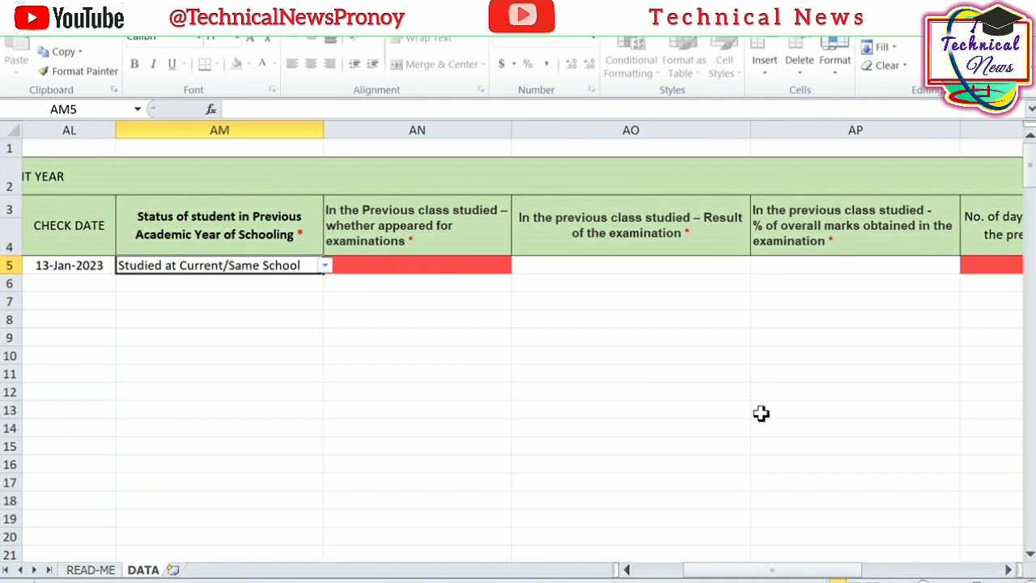
{"action": "key", "text": "alt+Down"}
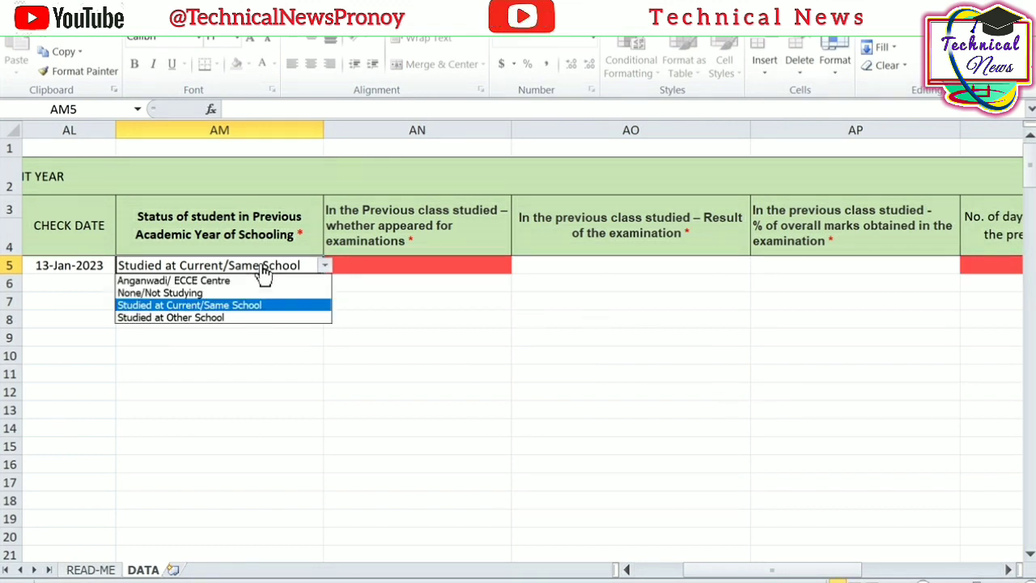
{"action": "left_click", "coordinate": [257, 291]}
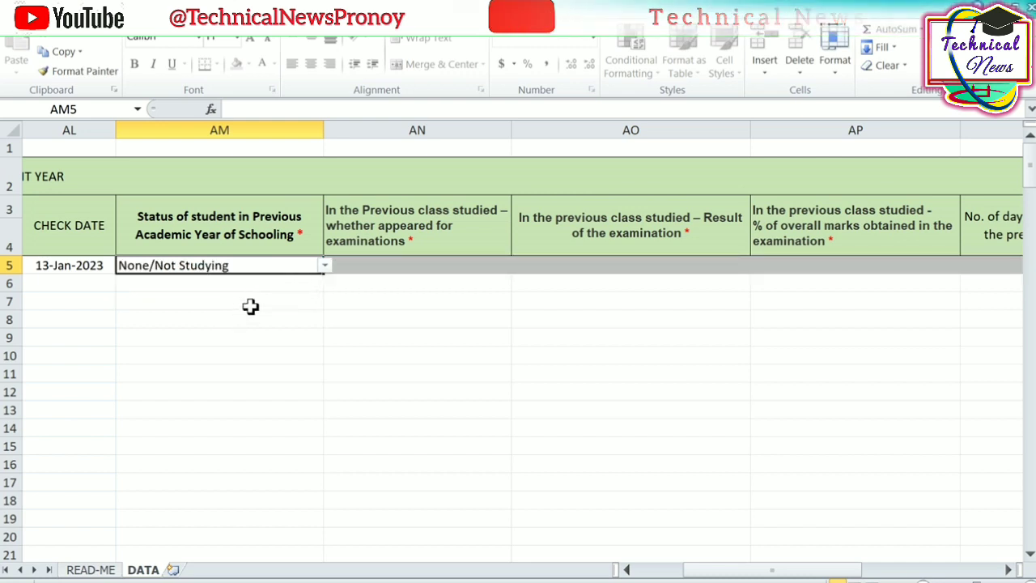
{"action": "left_click", "coordinate": [441, 267]}
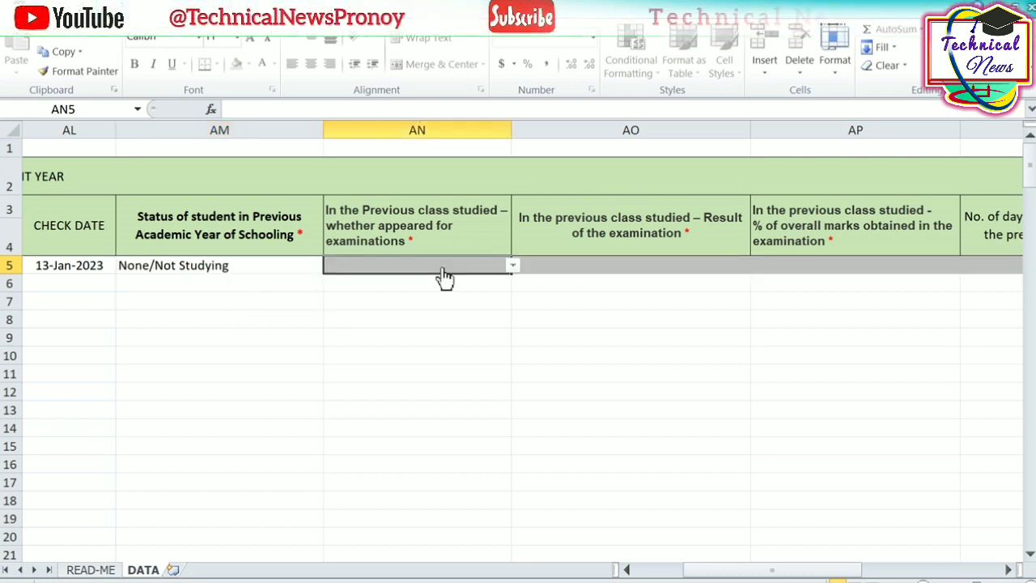
{"action": "key", "text": "Right"}
{"action": "key", "text": "Right"}
{"action": "key", "text": "Right"}
{"action": "key", "text": "Right"}
Set previous class NOT APPLICABLE and present academic year 2024
{"action": "key", "text": "alt+Down"}
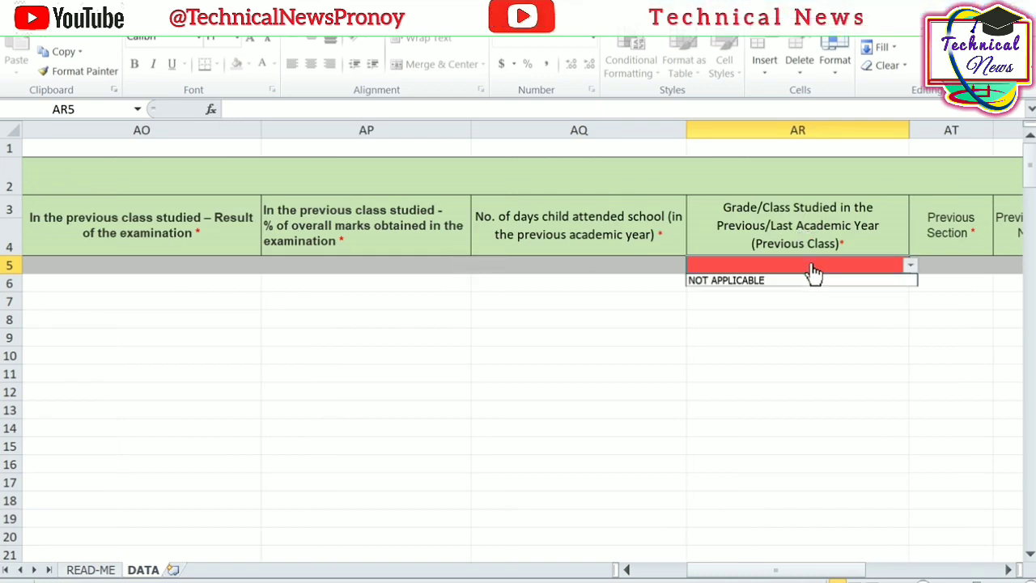
{"action": "left_click", "coordinate": [809, 284]}
{"action": "key", "text": "Right"}
{"action": "key", "text": "Right"}
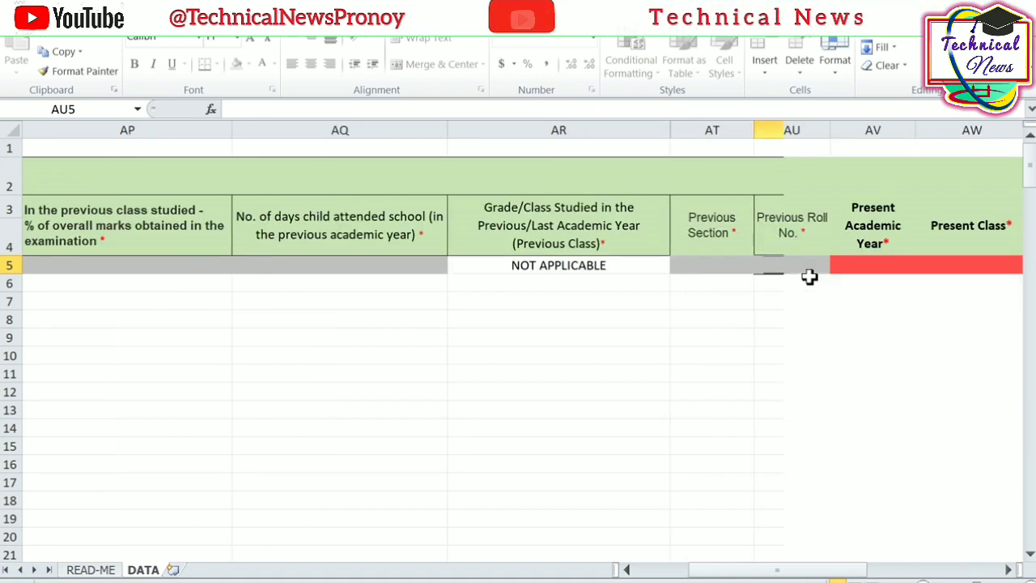
{"action": "key", "text": "Right"}
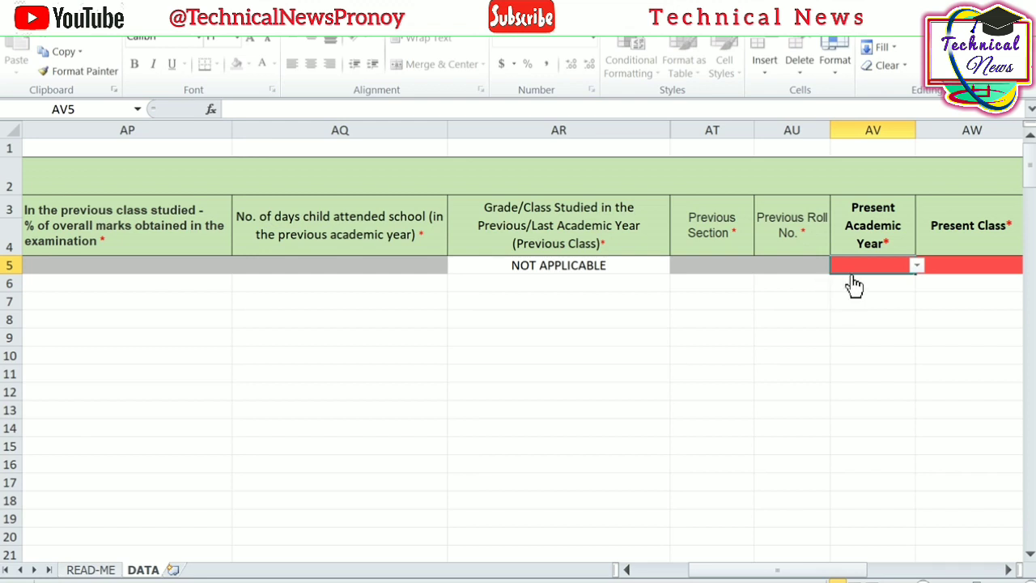
{"action": "key", "text": "alt+Down"}
{"action": "left_click", "coordinate": [853, 282]}
{"action": "key", "text": "alt+Down"}
{"action": "left_click", "coordinate": [858, 293]}
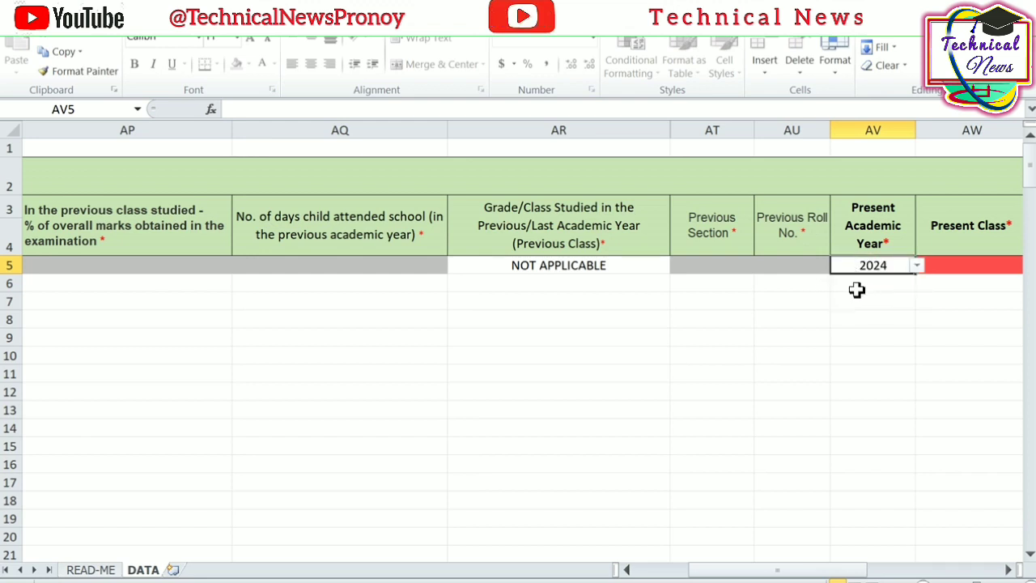
Set present class Pre-Primary, section A, roll number 4 and medium BENGALI
{"action": "key", "text": "Right"}
{"action": "left_click", "coordinate": [817, 266]}
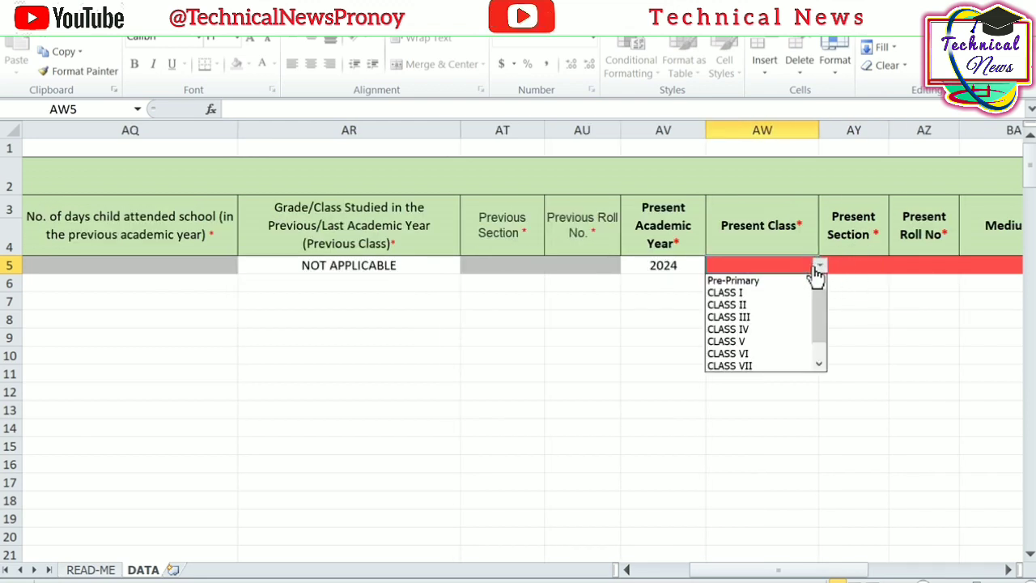
{"action": "left_click", "coordinate": [807, 281]}
{"action": "key", "text": "Right"}
{"action": "key", "text": "alt+Down"}
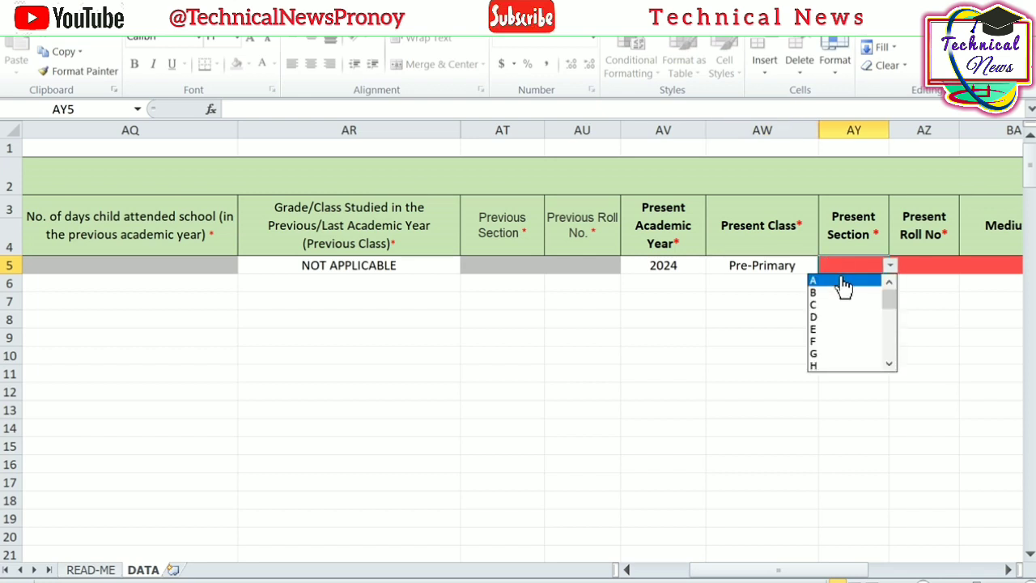
{"action": "left_click", "coordinate": [846, 282]}
{"action": "key", "text": "Right"}
{"action": "type", "text": "4"}
{"action": "key", "text": "Right"}
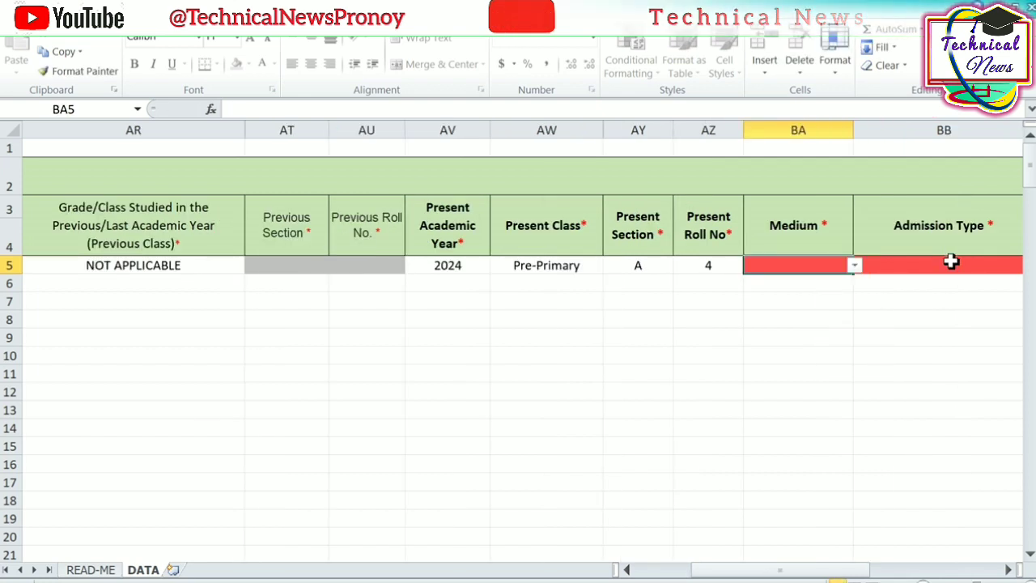
{"action": "key", "text": "alt+Down"}
{"action": "left_click", "coordinate": [803, 281]}
Set admission type to FIRST TIME ADMISSION and answer NO for handling digital devices
{"action": "key", "text": "Right"}
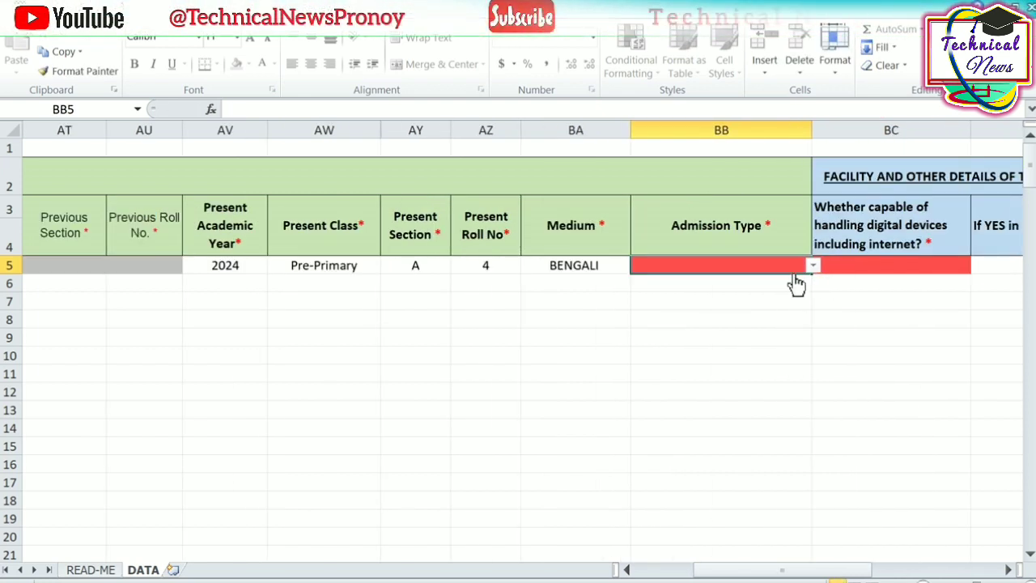
{"action": "left_click", "coordinate": [809, 267]}
{"action": "left_click", "coordinate": [786, 279]}
{"action": "key", "text": "Right"}
{"action": "key", "text": "alt+Down"}
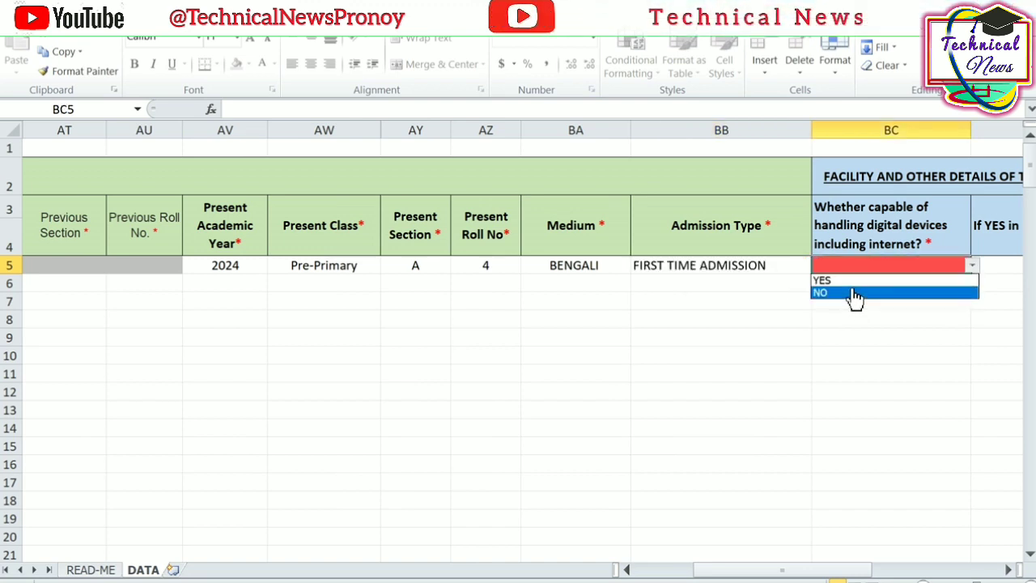
{"action": "left_click", "coordinate": [850, 293]}
{"action": "key", "text": "Right"}
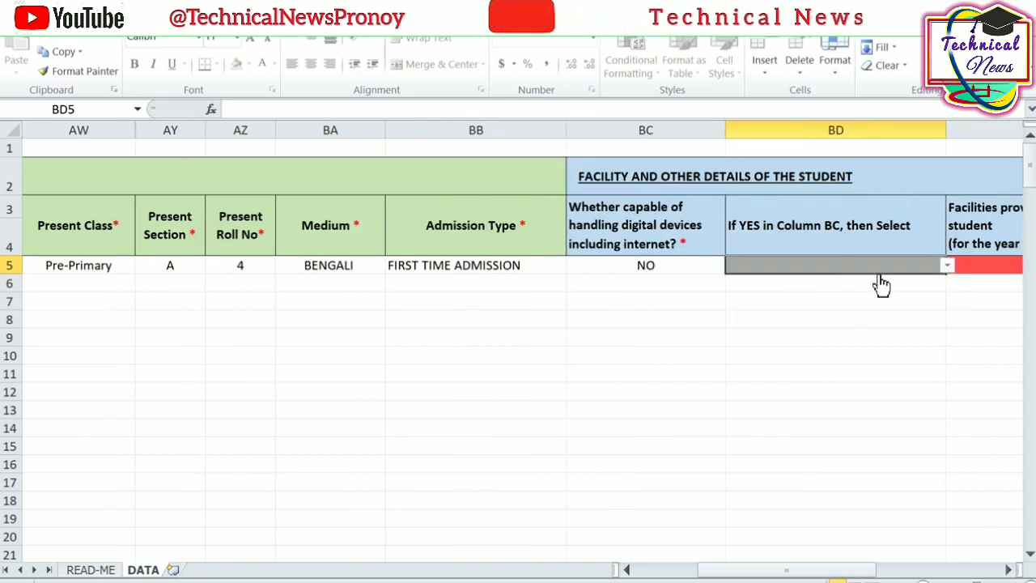
Mark facilities provided, Free Uniforms, Free Transport and Free Escort as NO
{"action": "key", "text": "Right"}
{"action": "key", "text": "alt+Down"}
{"action": "left_click", "coordinate": [874, 291]}
{"action": "key", "text": "Right"}
{"action": "key", "text": "alt+Down"}
{"action": "left_click", "coordinate": [889, 295]}
{"action": "key", "text": "Right"}
{"action": "key", "text": "alt+Down"}
{"action": "left_click", "coordinate": [896, 279]}
{"action": "key", "text": "alt+Down"}
{"action": "left_click", "coordinate": [893, 292]}
{"action": "key", "text": "Right"}
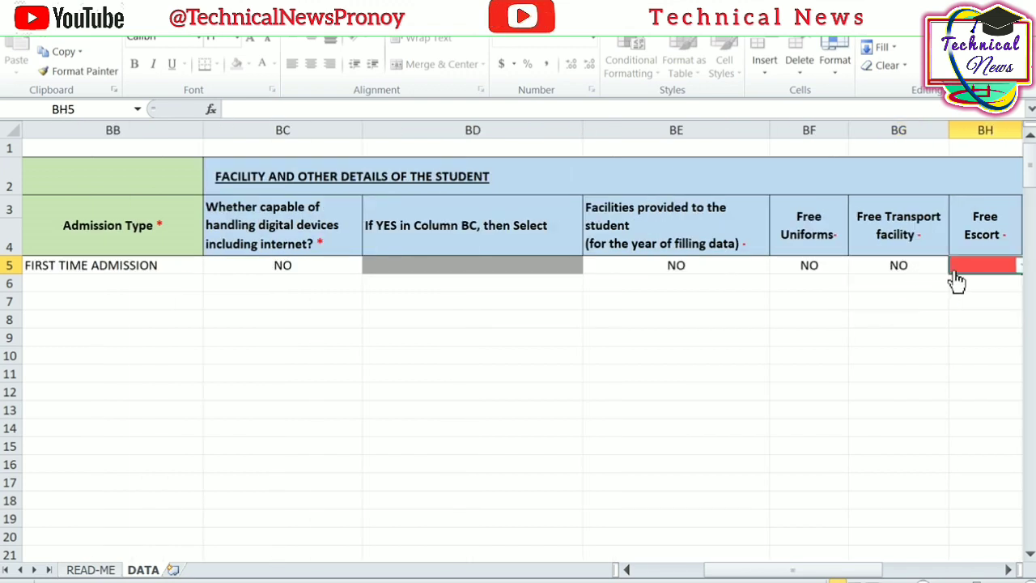
{"action": "key", "text": "alt+Down"}
{"action": "left_click", "coordinate": [953, 291]}
Mark Free Hostel, Free Bicycle, Free Shoe, free books, Free Exercise book and Central Scholarship as NO
{"action": "key", "text": "Right"}
{"action": "key", "text": "alt+Down"}
{"action": "left_click", "coordinate": [929, 293]}
{"action": "key", "text": "Right"}
{"action": "key", "text": "alt+Down"}
{"action": "left_click", "coordinate": [924, 291]}
{"action": "key", "text": "Right"}
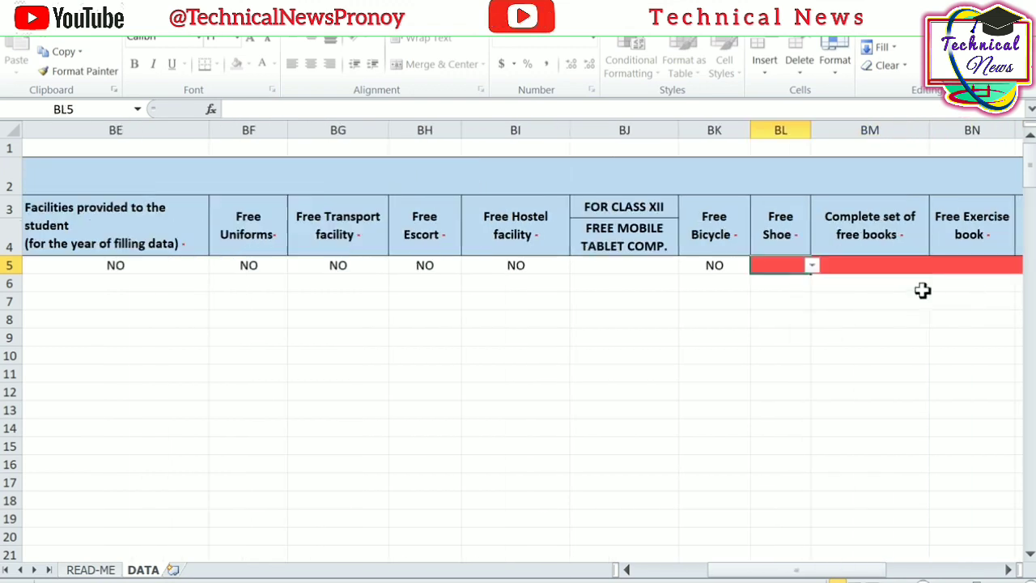
{"action": "key", "text": "alt+Down"}
{"action": "left_click", "coordinate": [816, 291]}
{"action": "key", "text": "Right"}
{"action": "key", "text": "alt+Down"}
{"action": "left_click", "coordinate": [855, 292]}
{"action": "key", "text": "Right"}
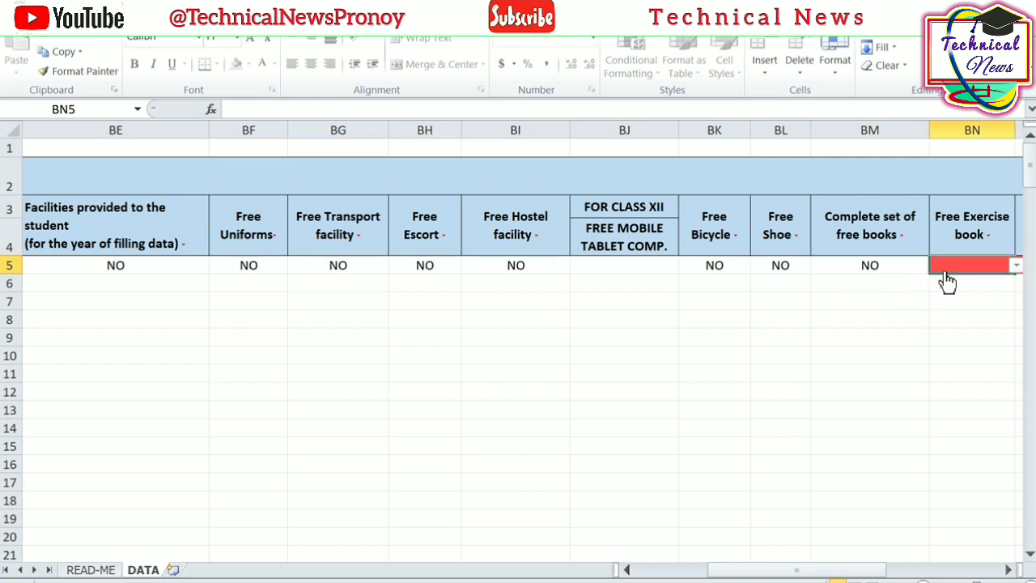
{"action": "key", "text": "alt+Down"}
{"action": "left_click", "coordinate": [940, 292]}
{"action": "key", "text": "Right"}
{"action": "key", "text": "alt+Down"}
{"action": "left_click", "coordinate": [907, 293]}
{"action": "key", "text": "Right"}
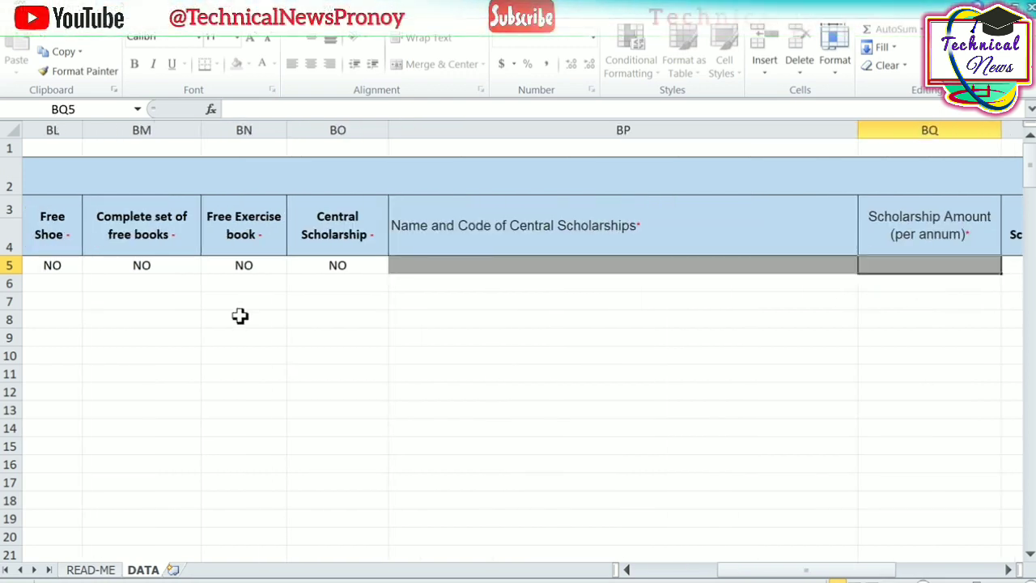
Try YES for Central Scholarship, dismiss its name list, and set it back to NO
{"action": "left_click", "coordinate": [337, 267]}
{"action": "key", "text": "alt+Down"}
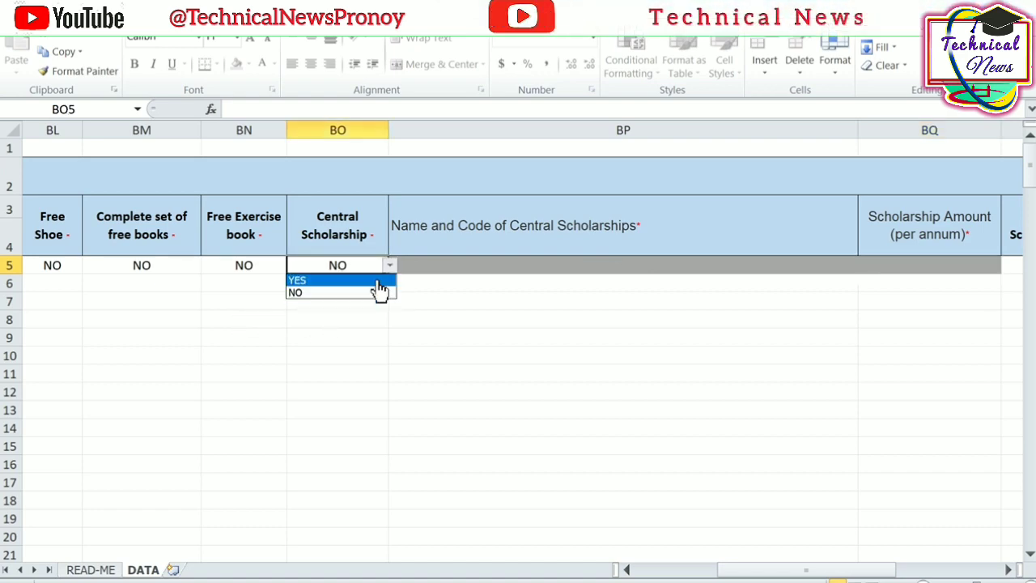
{"action": "left_click", "coordinate": [368, 280]}
{"action": "key", "text": "Right"}
{"action": "key", "text": "alt+Down"}
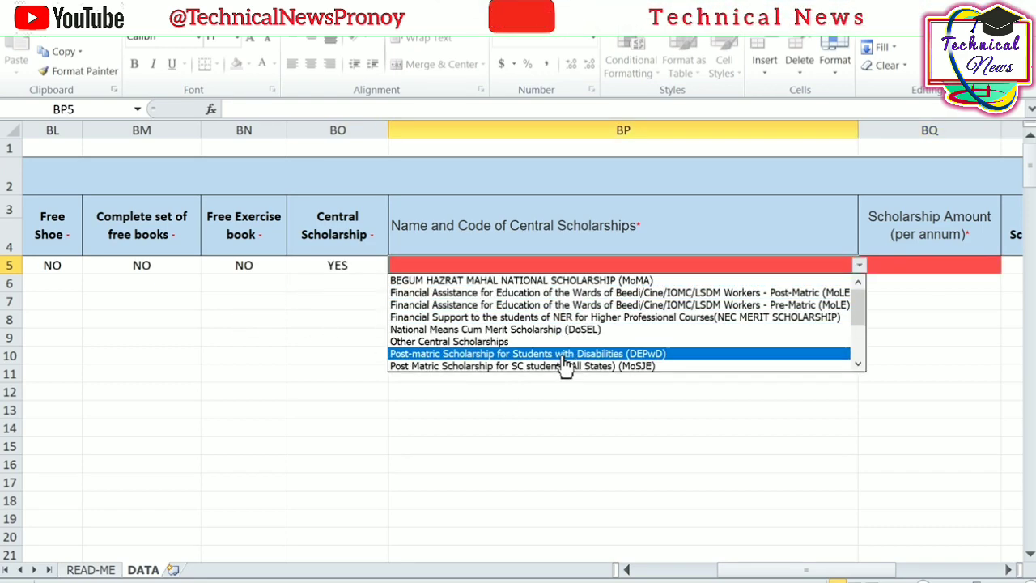
{"action": "left_click", "coordinate": [369, 267]}
{"action": "key", "text": "alt+Down"}
{"action": "left_click", "coordinate": [370, 293]}
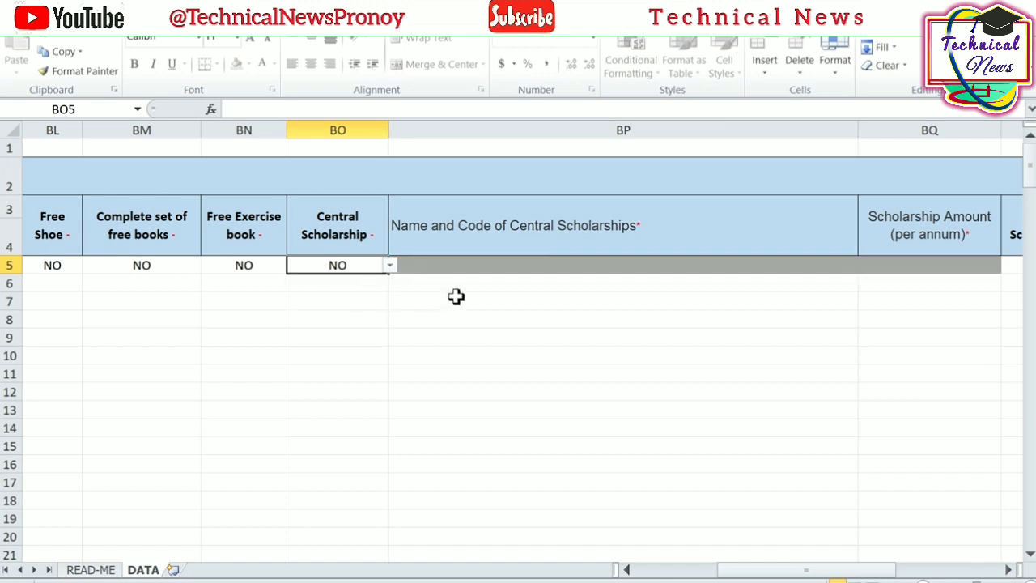
{"action": "key", "text": "Right"}
{"action": "key", "text": "Right"}
{"action": "key", "text": "Right"}
Set State Scholarship to NO after briefly trying YES, leaving the scholarship name empty
{"action": "key", "text": "Right"}
{"action": "left_click", "coordinate": [237, 262]}
{"action": "left_click", "coordinate": [251, 267]}
{"action": "left_click", "coordinate": [243, 276]}
{"action": "key", "text": "Right"}
{"action": "left_click", "coordinate": [562, 266]}
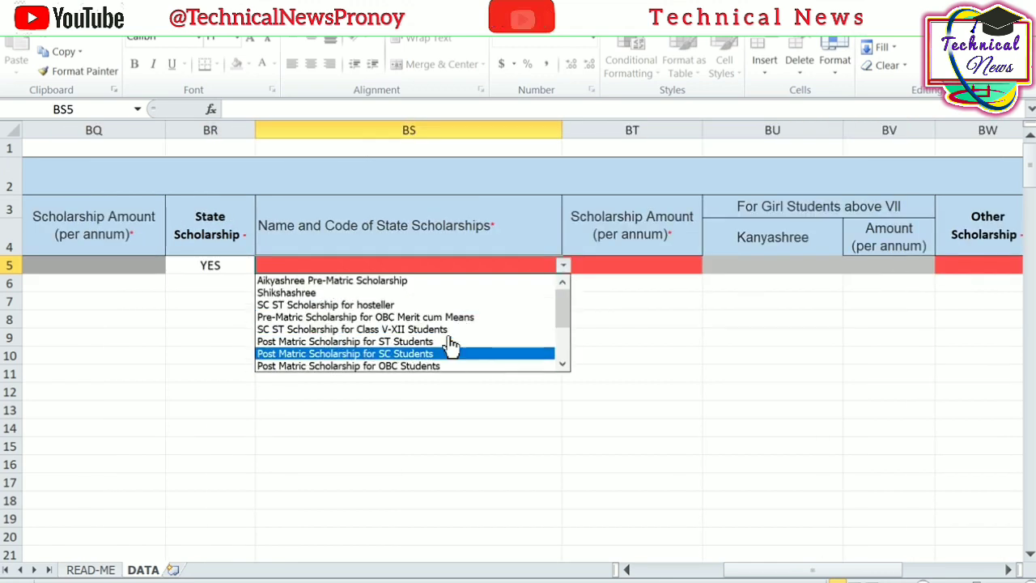
{"action": "left_click", "coordinate": [215, 271]}
{"action": "left_click", "coordinate": [256, 271]}
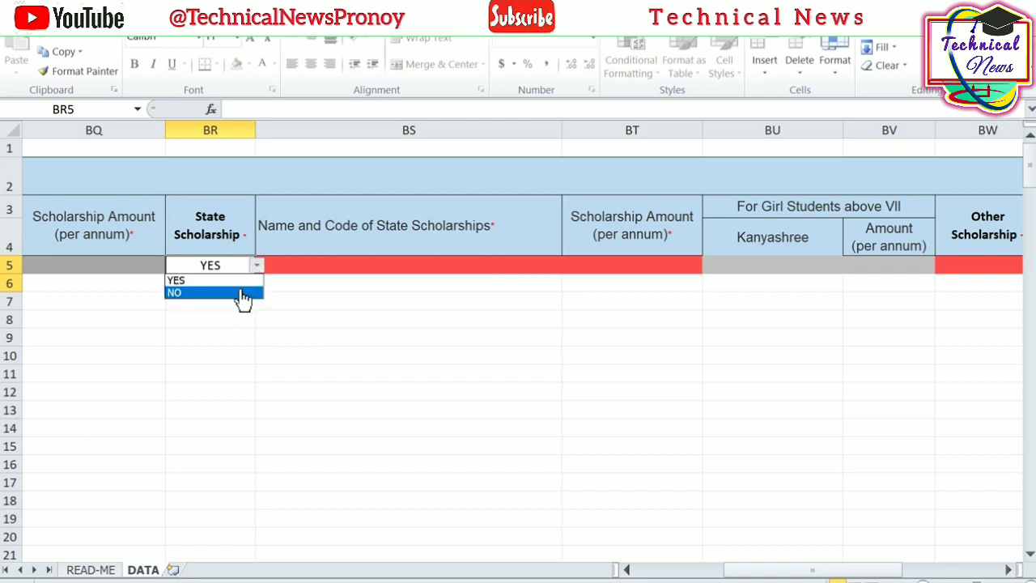
{"action": "left_click", "coordinate": [239, 291]}
{"action": "left_click", "coordinate": [282, 303]}
Answer NO for Other Scholarship
{"action": "left_click", "coordinate": [754, 264]}
{"action": "key", "text": "Right"}
{"action": "key", "text": "alt+Down"}
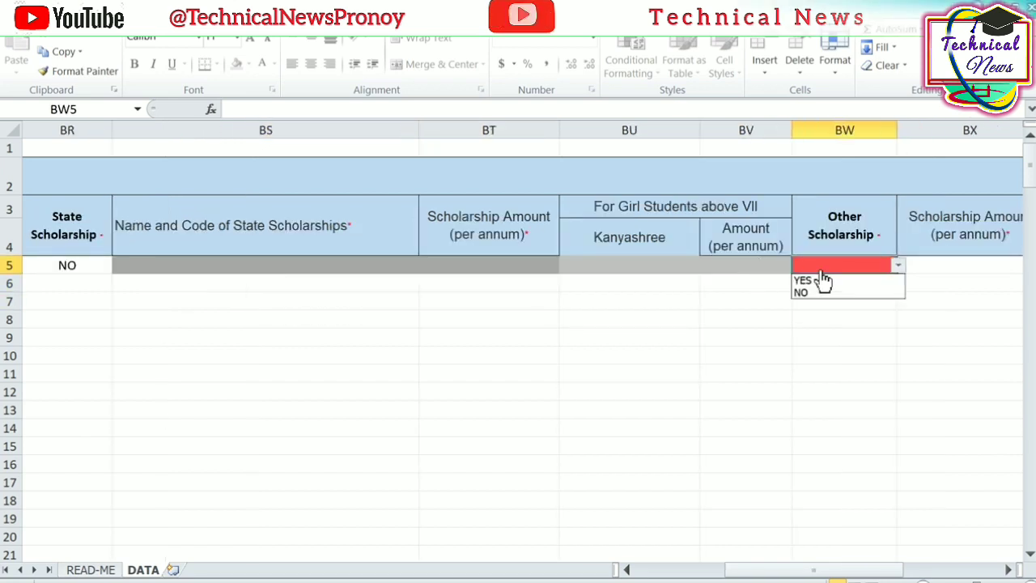
{"action": "left_click", "coordinate": [821, 293]}
{"action": "key", "text": "Right"}
{"action": "key", "text": "Right"}
{"action": "key", "text": "Right"}
{"action": "key", "text": "Right"}
{"action": "key", "text": "Right"}
{"action": "key", "text": "Right"}
{"action": "key", "text": "Right"}
{"action": "key", "text": "Right"}
{"action": "key", "text": "Right"}
{"action": "key", "text": "Right"}
{"action": "key", "text": "Right"}
{"action": "key", "text": "Right"}
{"action": "key", "text": "Right"}
{"action": "key", "text": "Right"}
{"action": "key", "text": "Right"}
{"action": "key", "text": "Right"}
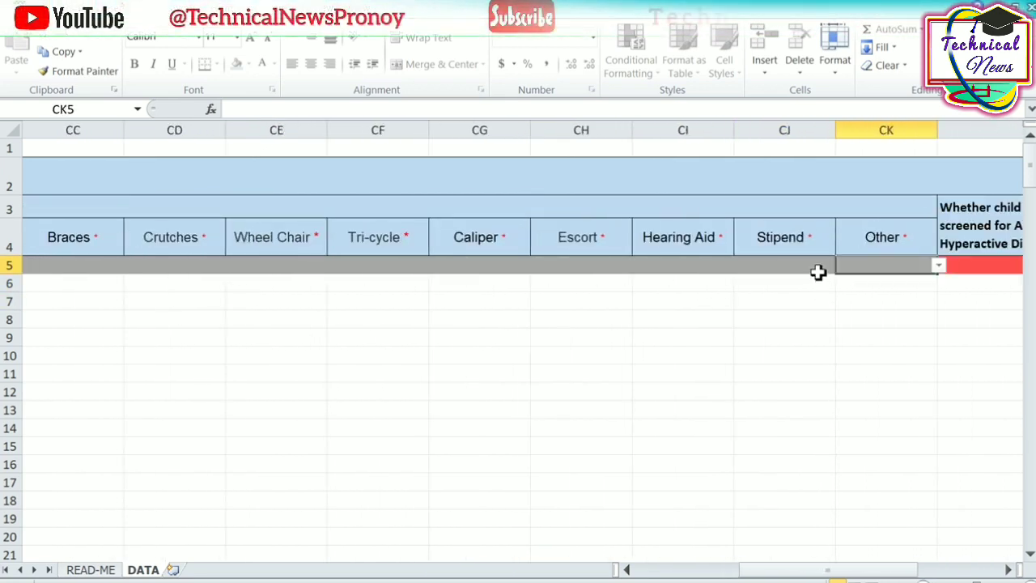
Answer NO for ADHD screening and extracurricular activity in row 5
{"action": "key", "text": "Left"}
{"action": "key", "text": "alt+Down"}
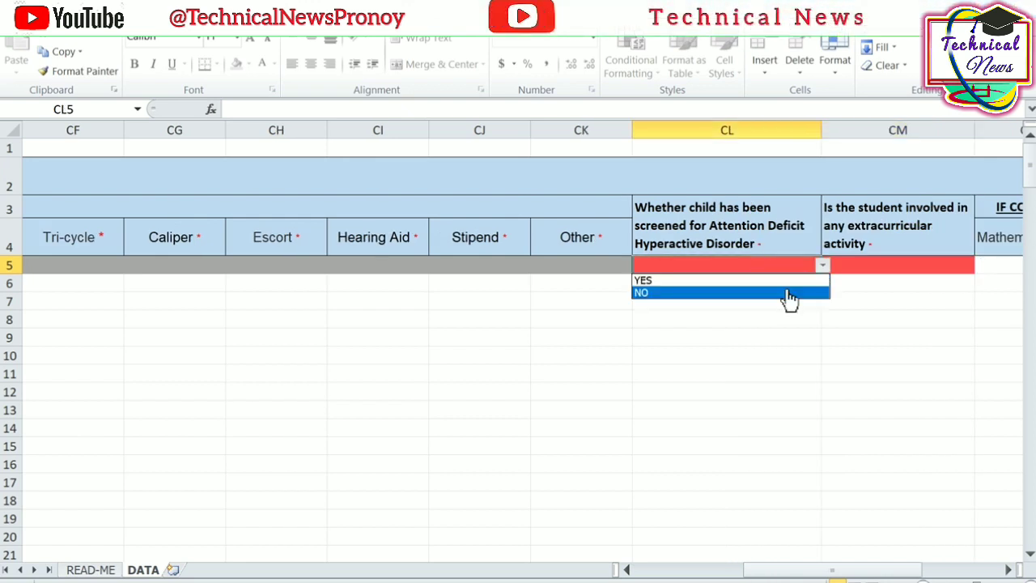
{"action": "left_click", "coordinate": [787, 293]}
{"action": "key", "text": "Right"}
{"action": "key", "text": "alt+Down"}
{"action": "left_click", "coordinate": [936, 291]}
{"action": "key", "text": "Right"}
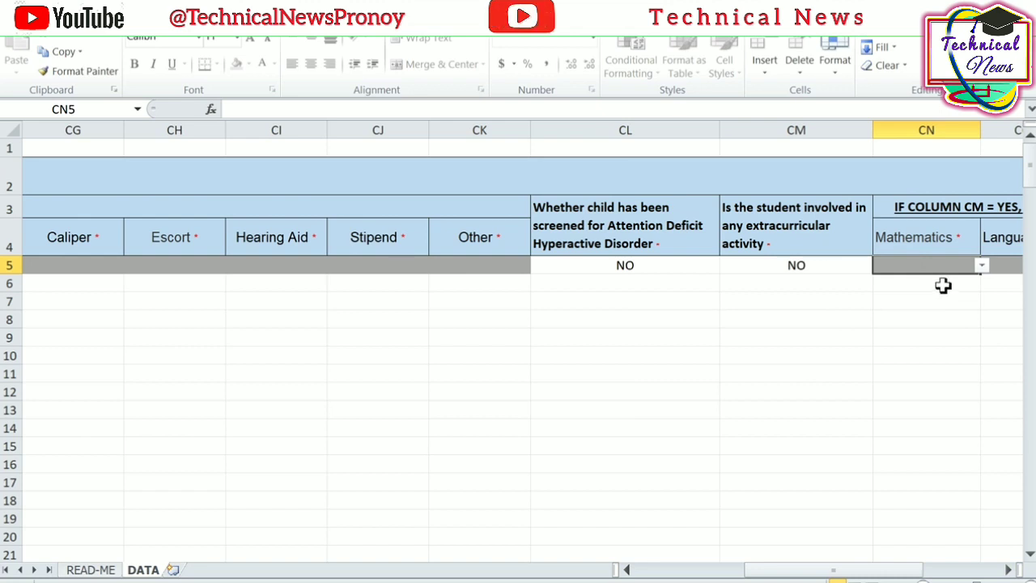
{"action": "key", "text": "Right"}
{"action": "key", "text": "Right"}
{"action": "key", "text": "Right"}
{"action": "key", "text": "Right"}
{"action": "key", "text": "Right"}
{"action": "key", "text": "Right"}
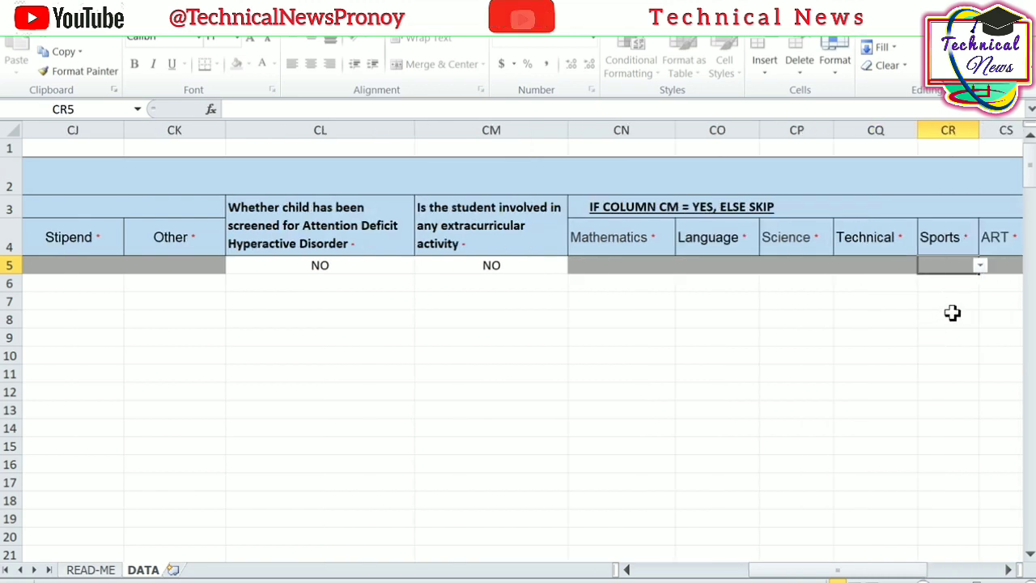
Answer NO for nurturance camps, state-level competitions and NCC/NSS/Scouts participation
{"action": "key", "text": "Right"}
{"action": "left_click", "coordinate": [993, 266]}
{"action": "left_click", "coordinate": [972, 291]}
{"action": "key", "text": "Right"}
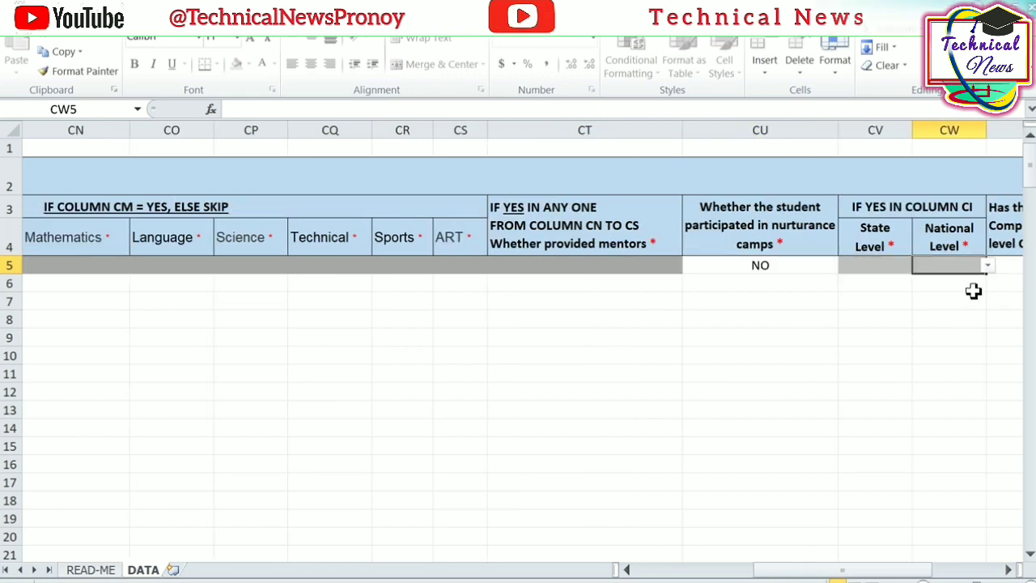
{"action": "key", "text": "Right"}
{"action": "key", "text": "Right"}
{"action": "key", "text": "Right"}
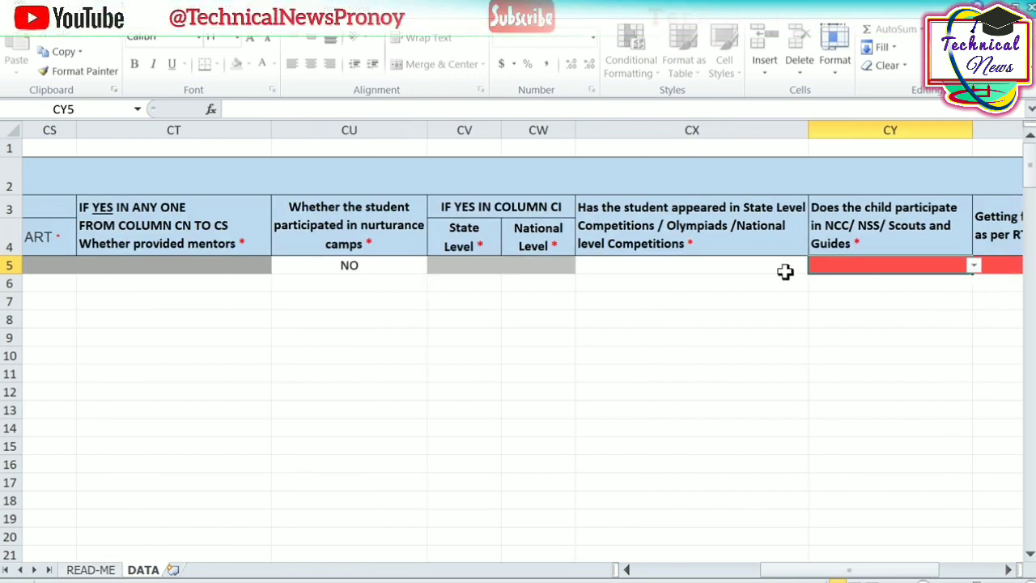
{"action": "left_click", "coordinate": [785, 272]}
{"action": "left_click", "coordinate": [808, 267]}
{"action": "left_click", "coordinate": [786, 293]}
{"action": "left_click", "coordinate": [864, 272]}
{"action": "key", "text": "alt+Down"}
{"action": "left_click", "coordinate": [856, 293]}
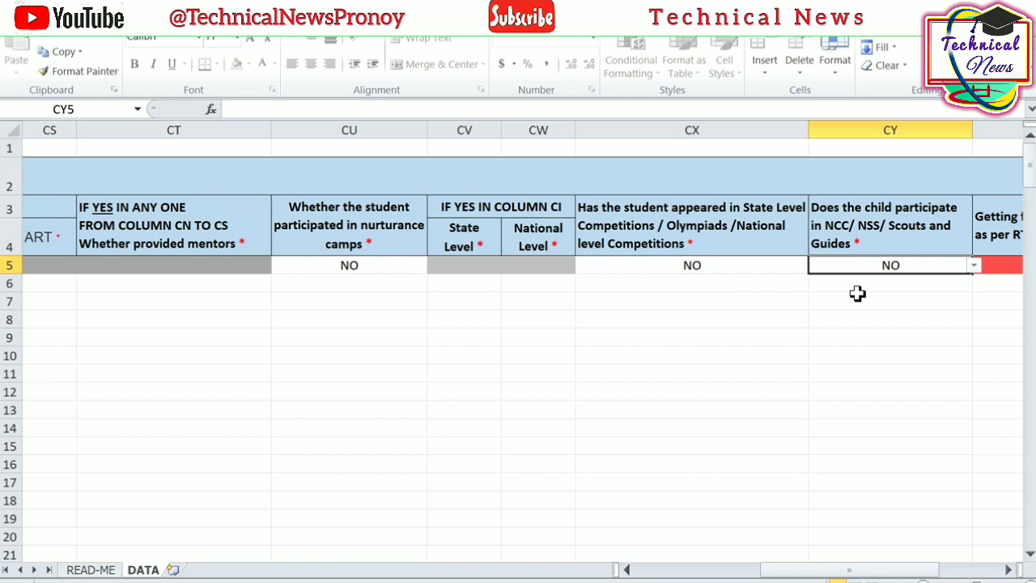
{"action": "key", "text": "Tab"}
{"action": "key", "text": "Tab"}
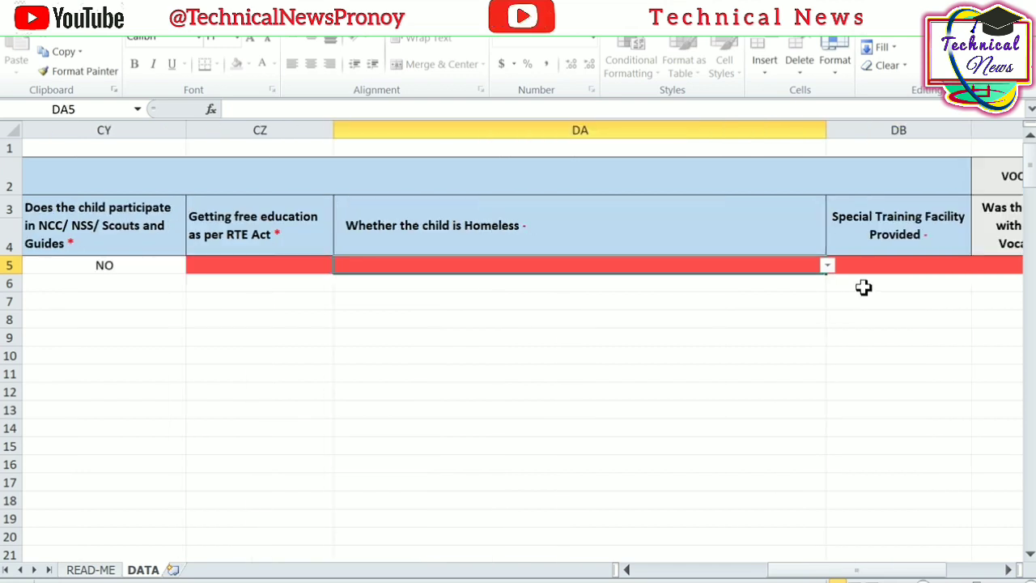
Set RTE free education to YES and the homeless question to NA
{"action": "scroll", "coordinate": [863, 287], "scroll_direction": "left", "scroll_amount": 2}
{"action": "left_click", "coordinate": [955, 269]}
{"action": "key", "text": "alt+Down"}
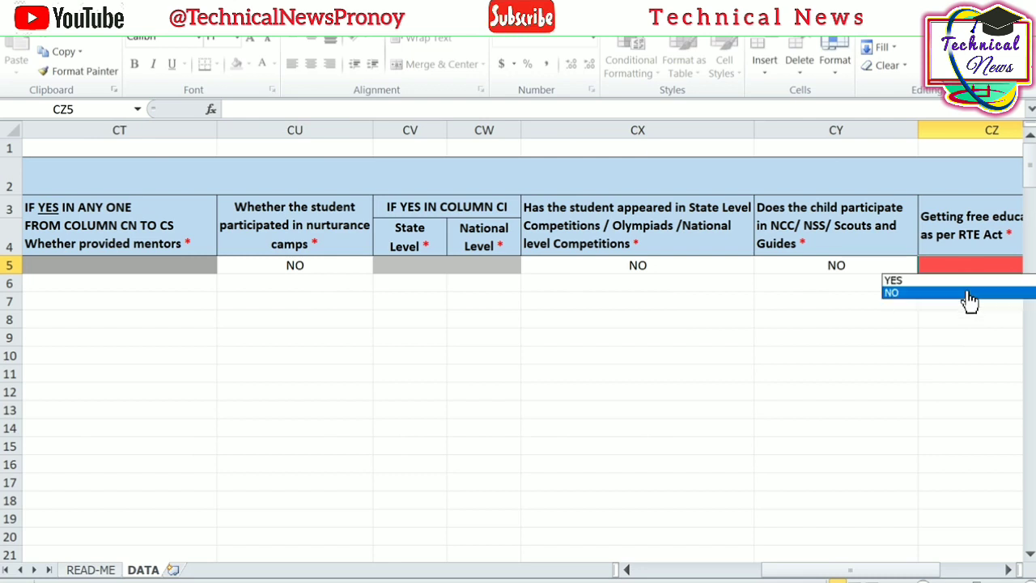
{"action": "left_click", "coordinate": [968, 294]}
{"action": "key", "text": "alt+Down"}
{"action": "left_click", "coordinate": [978, 280]}
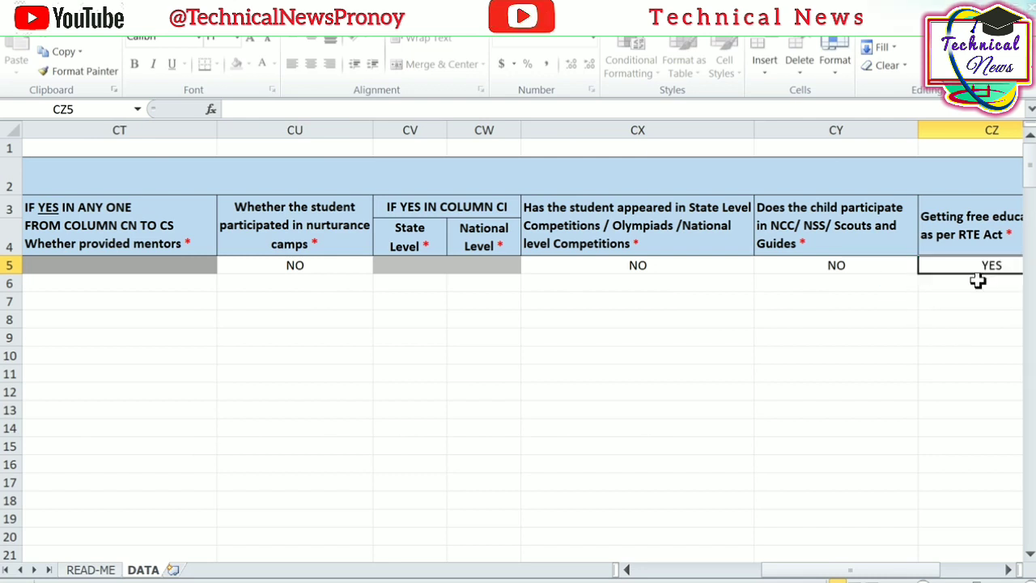
{"action": "key", "text": "Tab"}
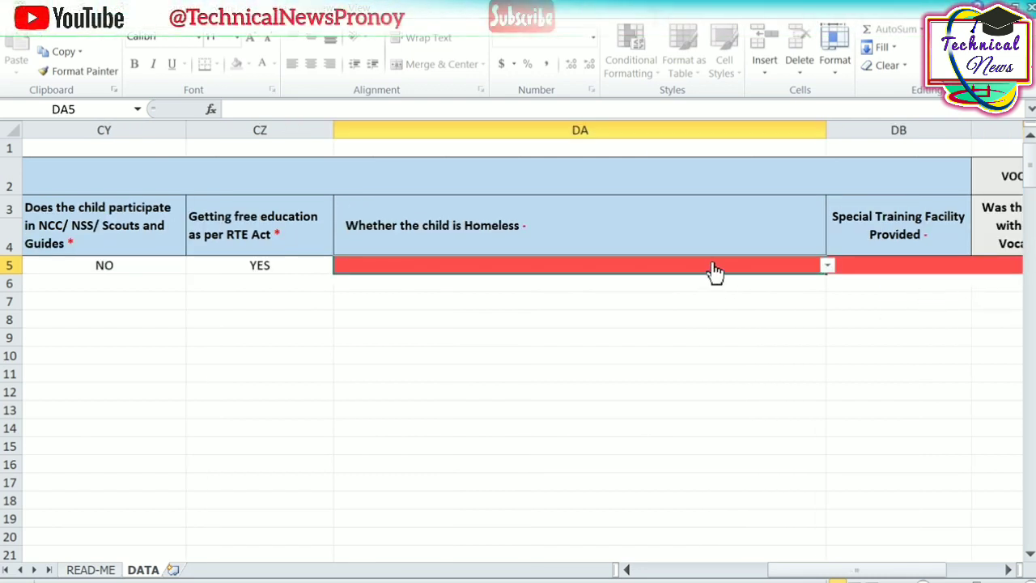
{"action": "key", "text": "alt+Down"}
{"action": "key", "text": "Down"}
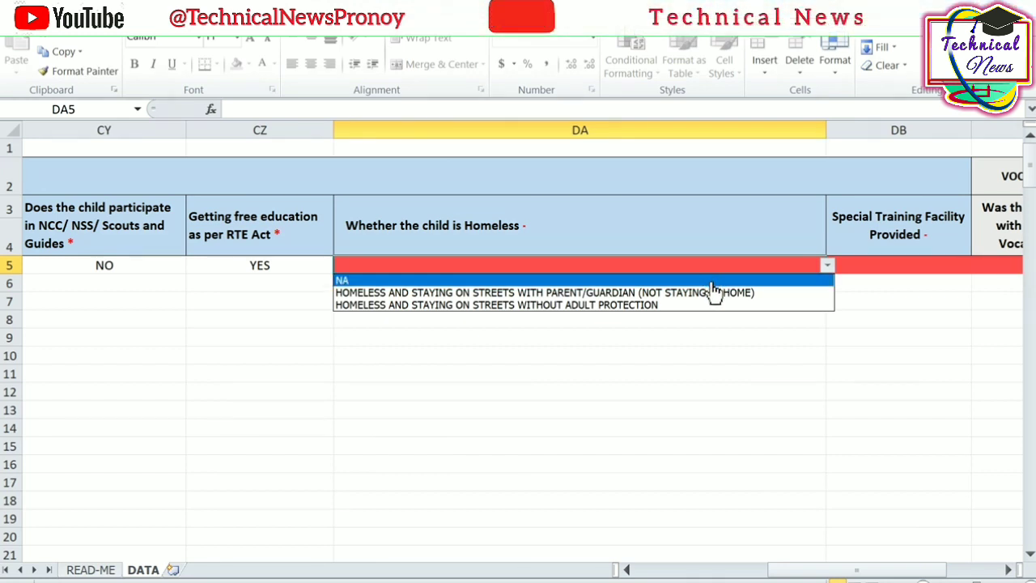
{"action": "key", "text": "Return"}
Answer NO for special training, vocational exposure and the vocational course question
{"action": "key", "text": "Tab"}
{"action": "key", "text": "alt+Down"}
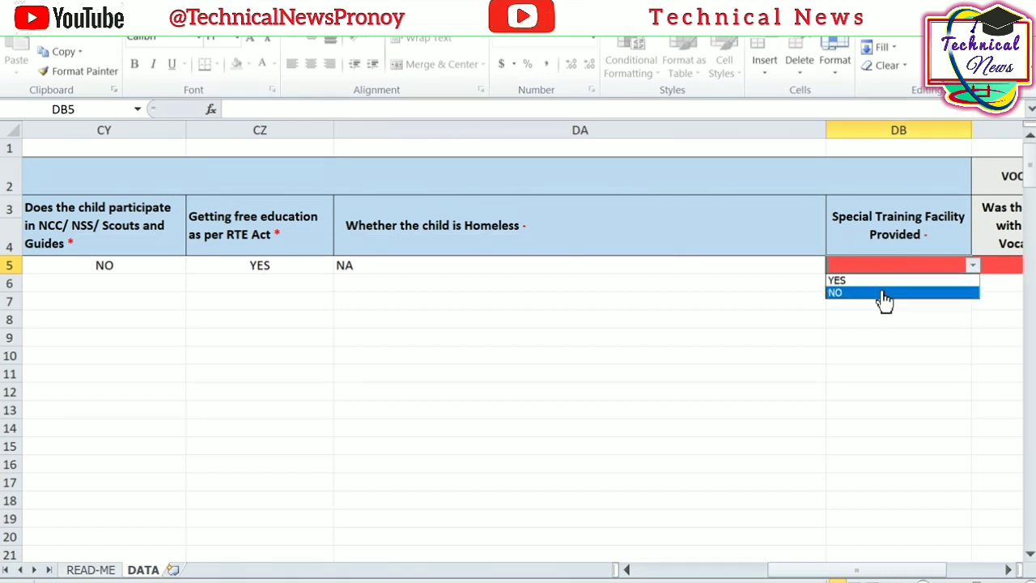
{"action": "left_click", "coordinate": [882, 293]}
{"action": "key", "text": "Tab"}
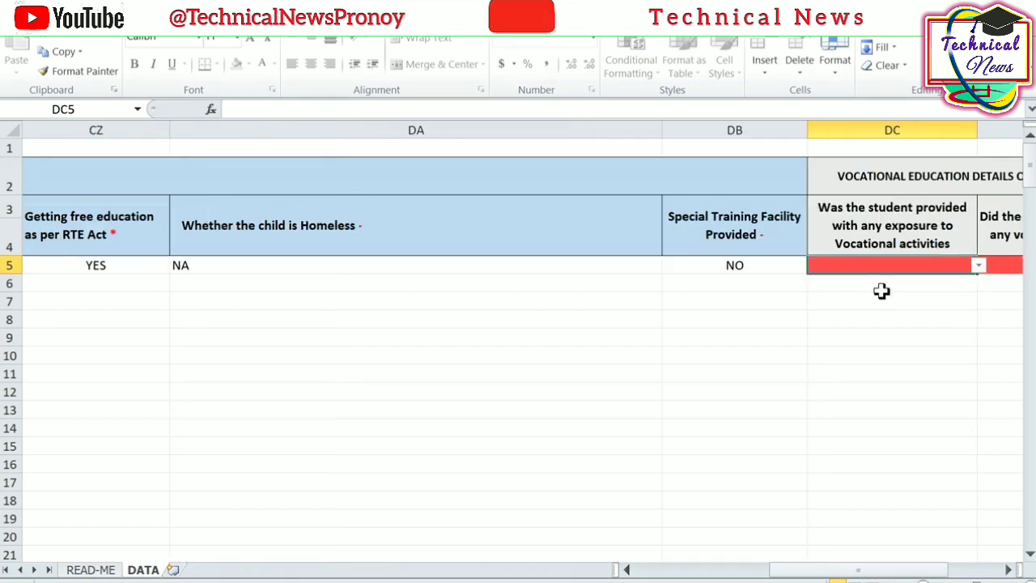
{"action": "key", "text": "alt+Down"}
{"action": "left_click", "coordinate": [890, 293]}
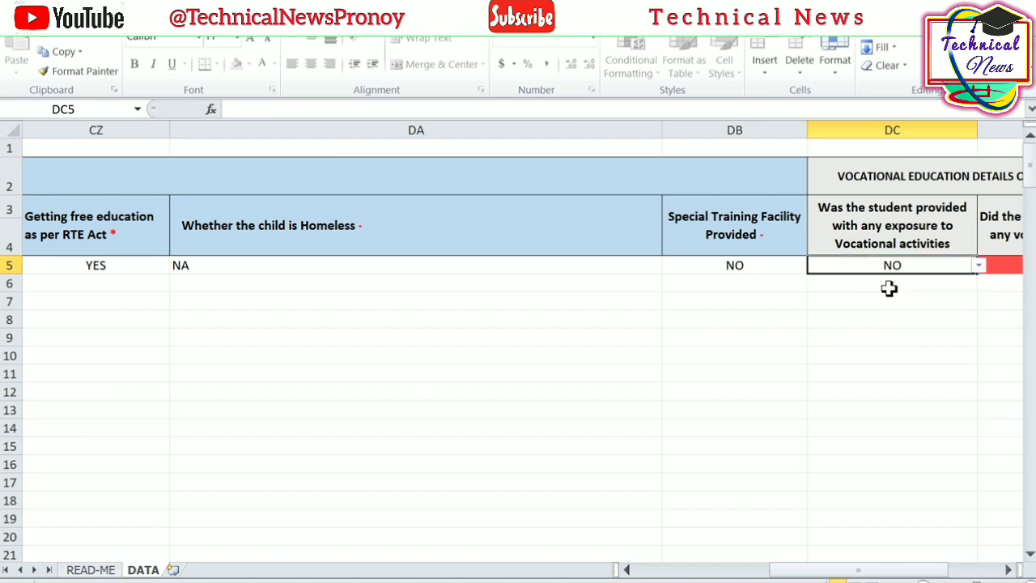
{"action": "key", "text": "Tab"}
{"action": "key", "text": "alt+Down"}
{"action": "left_click", "coordinate": [891, 283]}
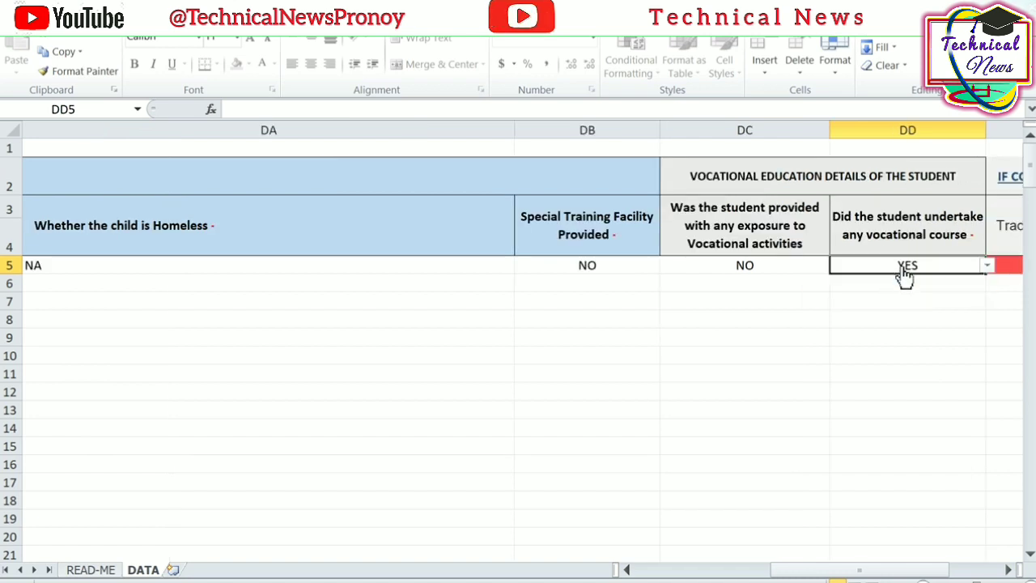
{"action": "key", "text": "alt+Down"}
{"action": "left_click", "coordinate": [897, 292]}
{"action": "key", "text": "Tab"}
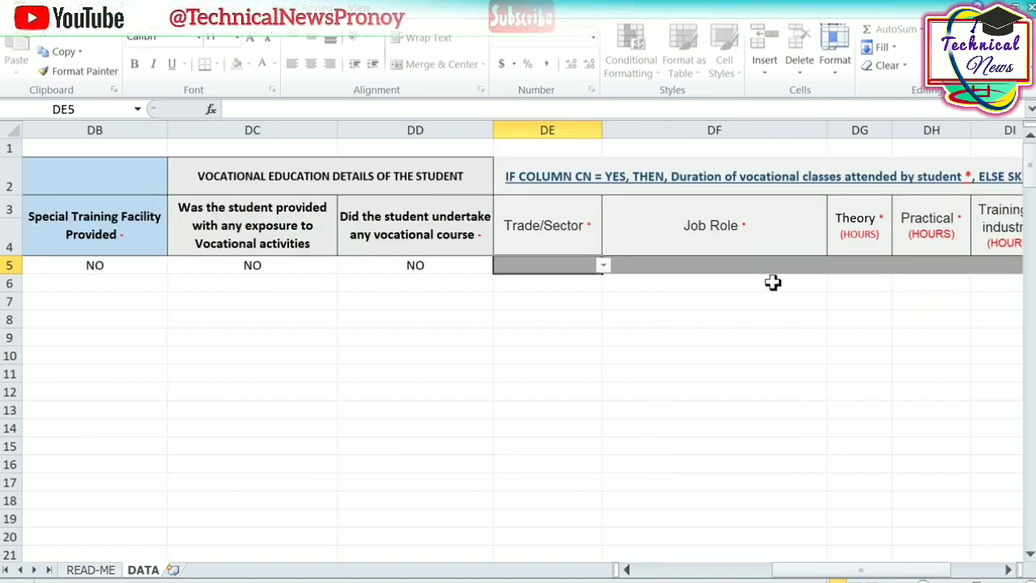
{"action": "key", "text": "Tab"}
{"action": "key", "text": "Tab"}
{"action": "key", "text": "Tab"}
{"action": "key", "text": "Tab"}
{"action": "key", "text": "Tab"}
{"action": "key", "text": "Tab"}
{"action": "key", "text": "Tab"}
{"action": "key", "text": "Tab"}
{"action": "key", "text": "Tab"}
{"action": "key", "text": "Tab"}
{"action": "key", "text": "Tab"}
{"action": "key", "text": "Tab"}
{"action": "key", "text": "Tab"}
{"action": "key", "text": "Tab"}
Choose INDIA as country and WEST BENGAL as state, then go back to the column C names
{"action": "left_click", "coordinate": [689, 265]}
{"action": "left_click", "coordinate": [716, 267]}
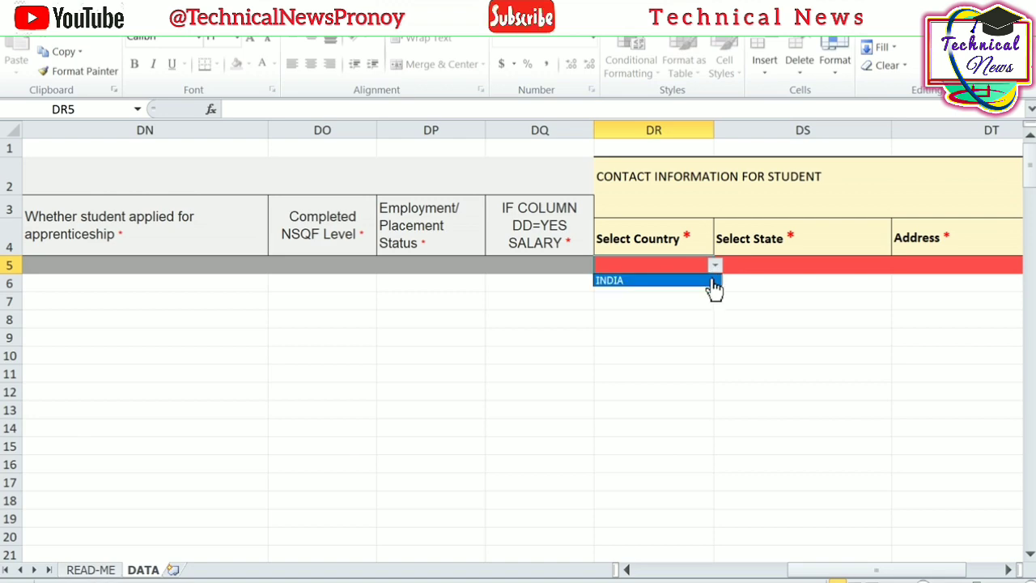
{"action": "left_click", "coordinate": [712, 280]}
{"action": "left_click", "coordinate": [755, 268]}
{"action": "key", "text": "alt+Down"}
{"action": "left_click", "coordinate": [762, 281]}
{"action": "key", "text": "Right"}
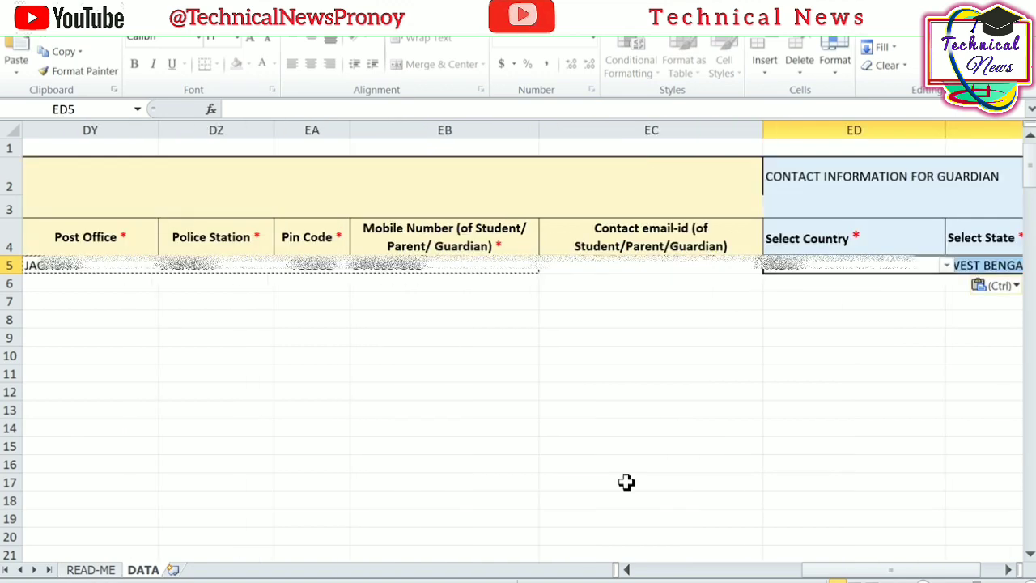
{"action": "key", "text": "Right"}
{"action": "key", "text": "Right"}
{"action": "key", "text": "Right"}
{"action": "key", "text": "Right"}
{"action": "key", "text": "Right"}
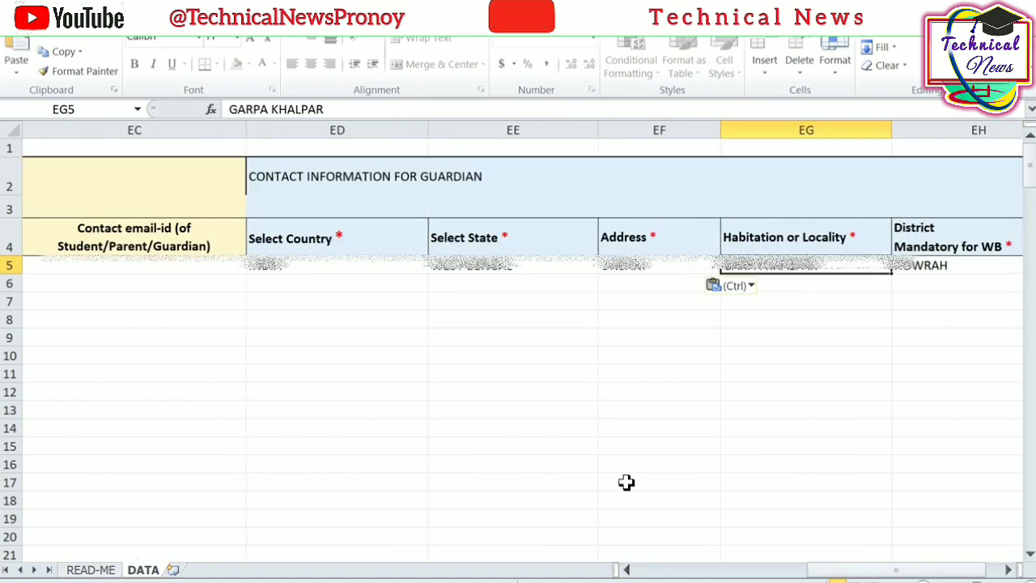
{"action": "key", "text": "Right"}
{"action": "key", "text": "Right"}
{"action": "key", "text": "Right"}
{"action": "key", "text": "Right"}
{"action": "key", "text": "Right"}
{"action": "key", "text": "Right"}
{"action": "key", "text": "Right"}
{"action": "key", "text": "Right"}
{"action": "key", "text": "Right"}
{"action": "key", "text": "Right"}
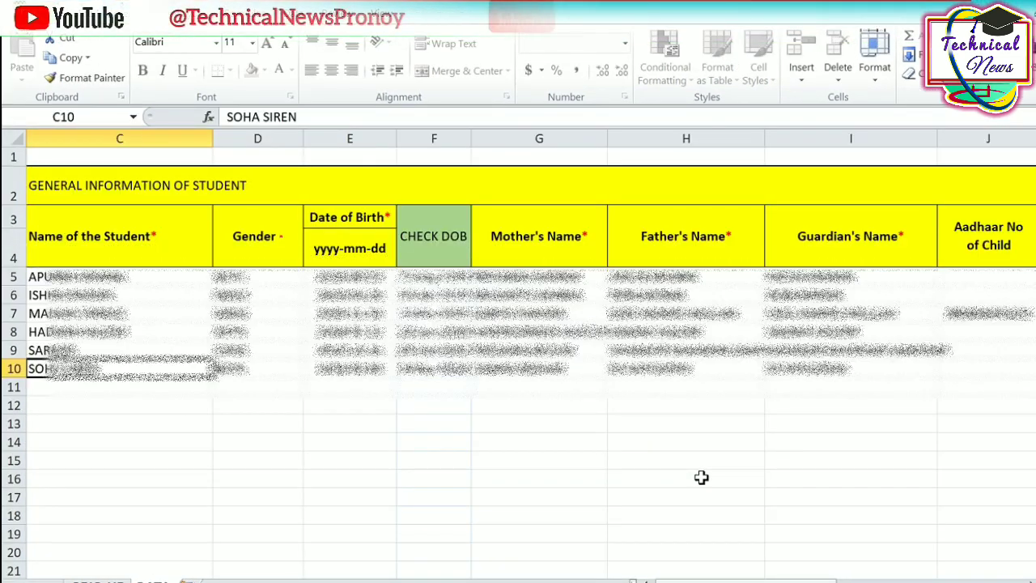
{"action": "left_click_drag", "start_coordinate": [133, 277], "coordinate": [137, 369]}
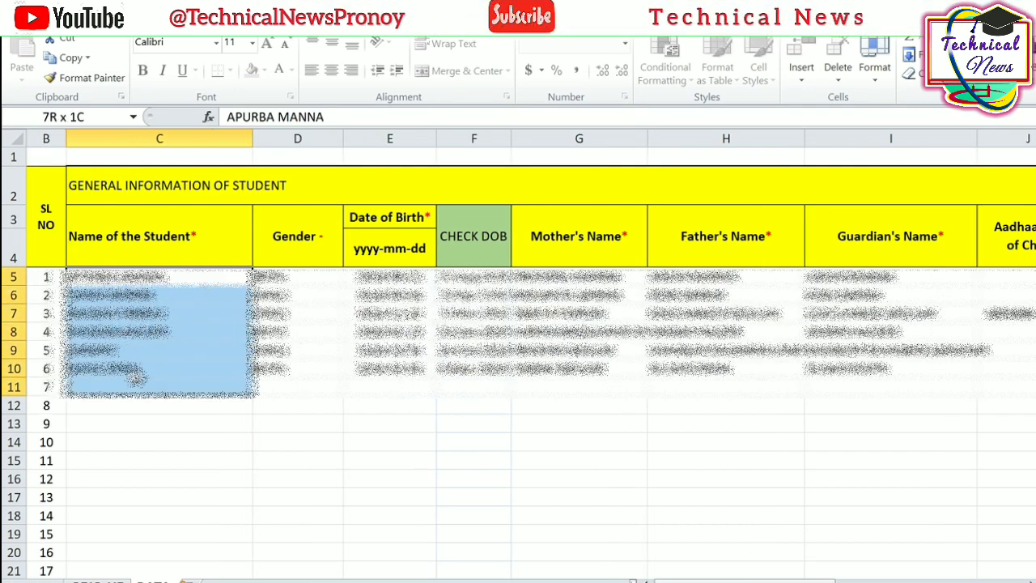
{"action": "left_click", "coordinate": [131, 403]}
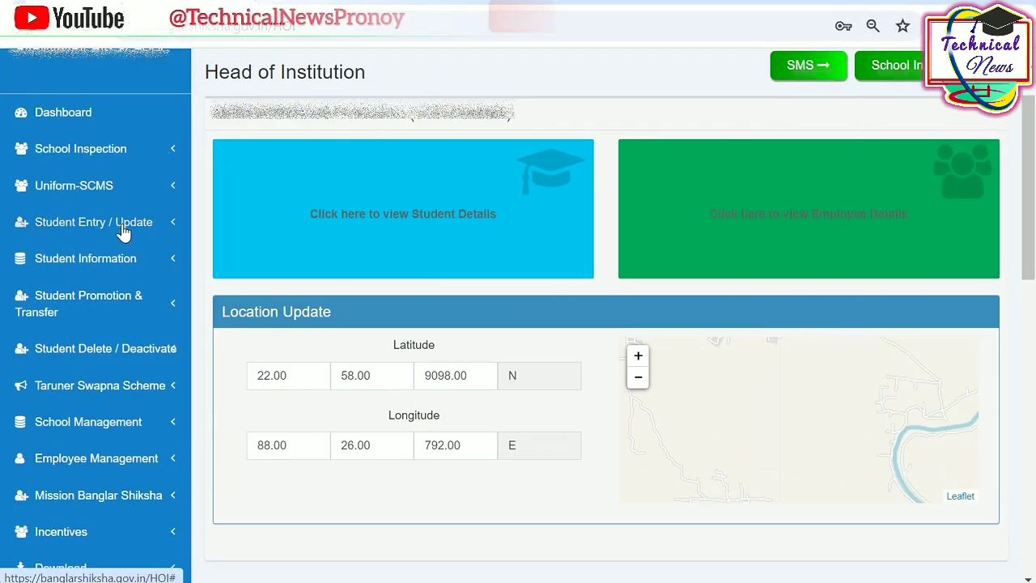
Expand Student Entry / Update in the sidebar and go to Student Entry Bulk Upload
{"action": "left_click", "coordinate": [122, 230]}
{"action": "left_click", "coordinate": [118, 251]}
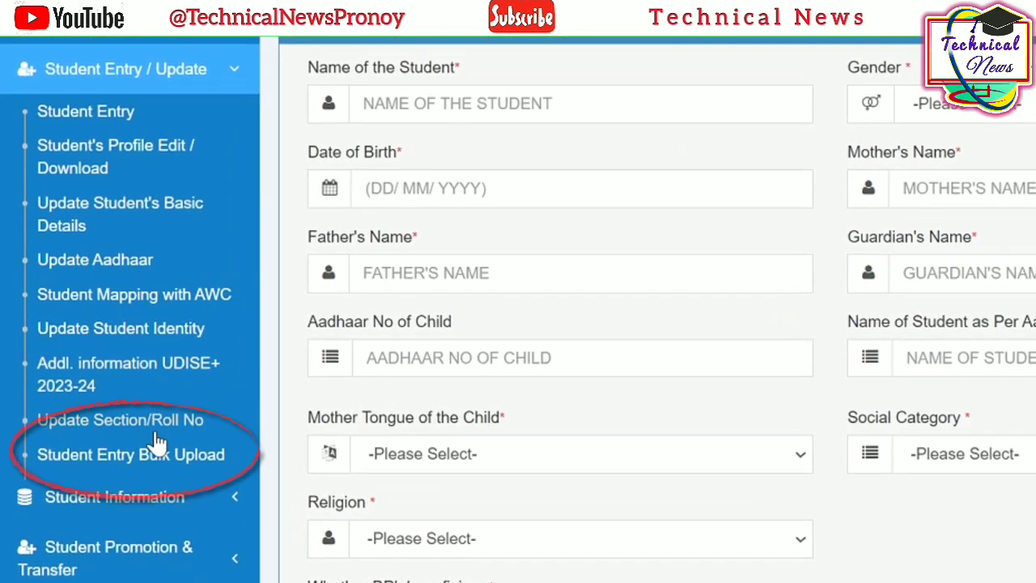
{"action": "left_click", "coordinate": [95, 441]}
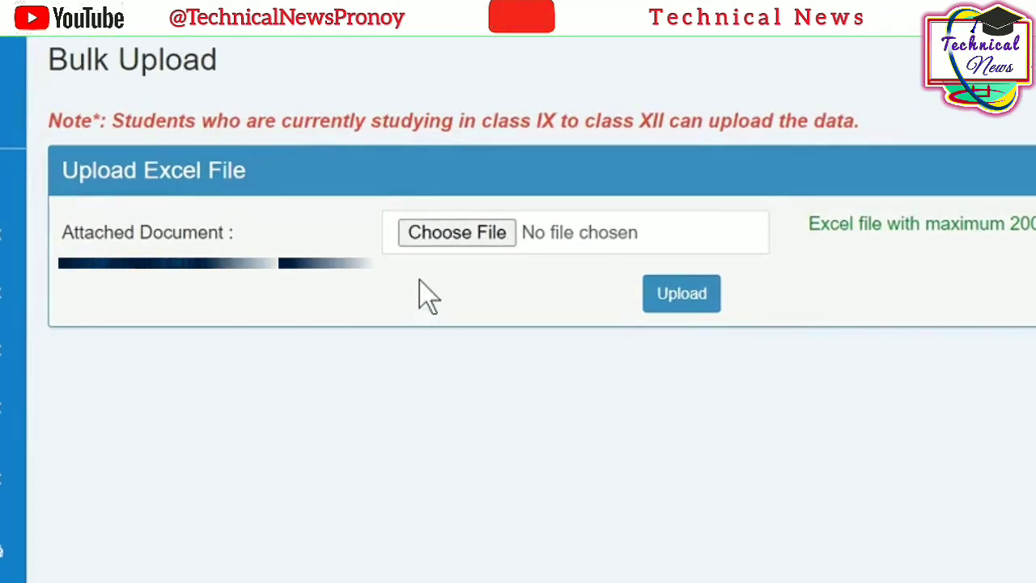
Choose the filled ePORTAL bulk upload .xlsx workbook and upload it, confirming the success message
{"action": "left_click", "coordinate": [450, 238]}
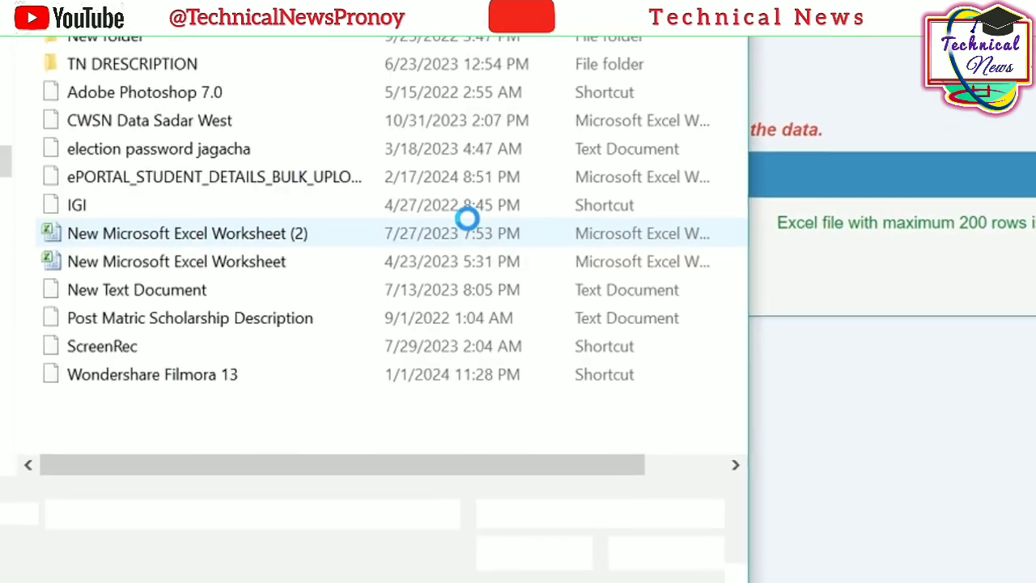
{"action": "right_click", "coordinate": [467, 222]}
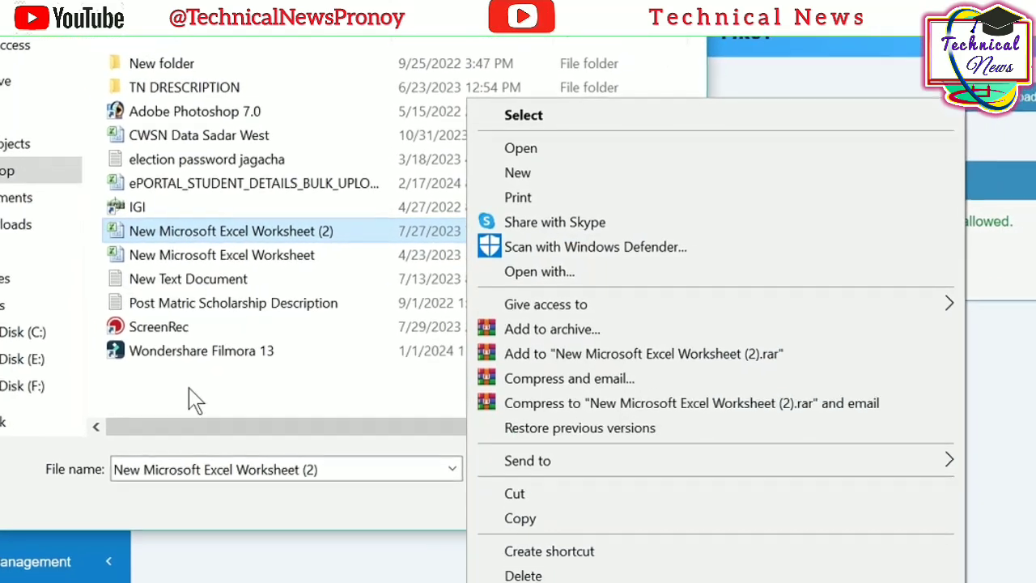
{"action": "left_click", "coordinate": [142, 420]}
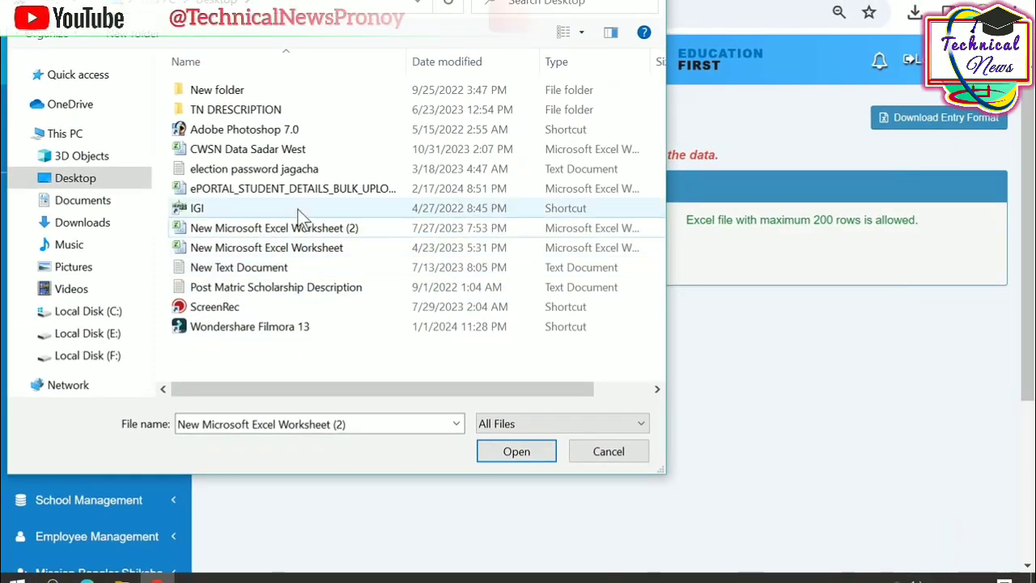
{"action": "double_click", "coordinate": [294, 191]}
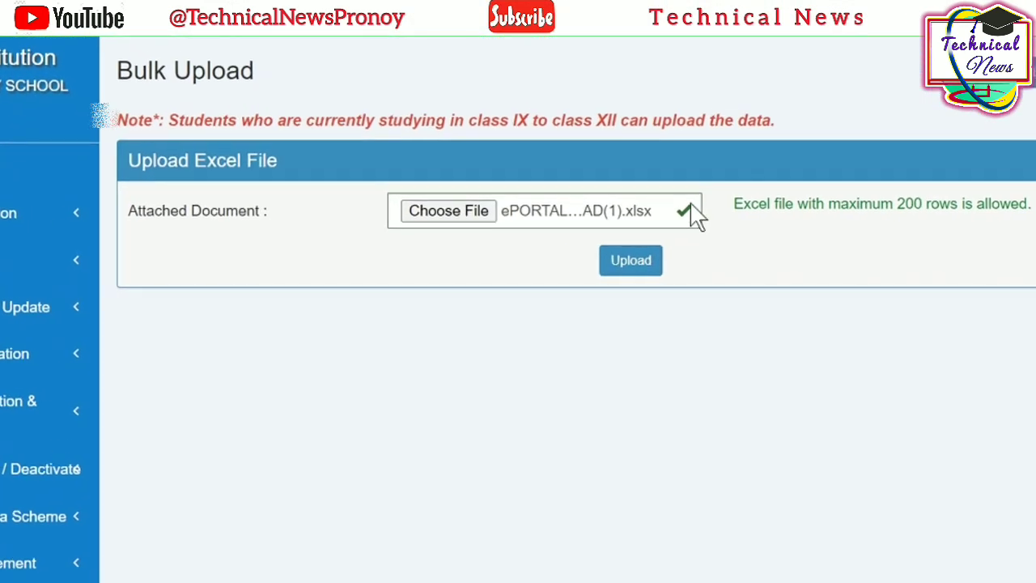
{"action": "left_click", "coordinate": [637, 261]}
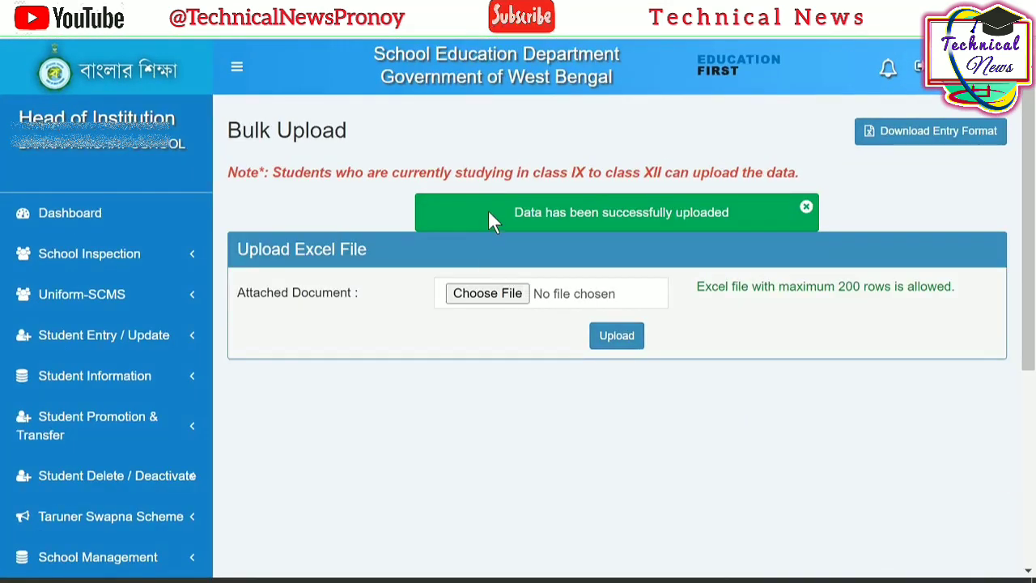
{"action": "left_click_drag", "start_coordinate": [489, 215], "coordinate": [738, 229]}
{"action": "left_click", "coordinate": [400, 379]}
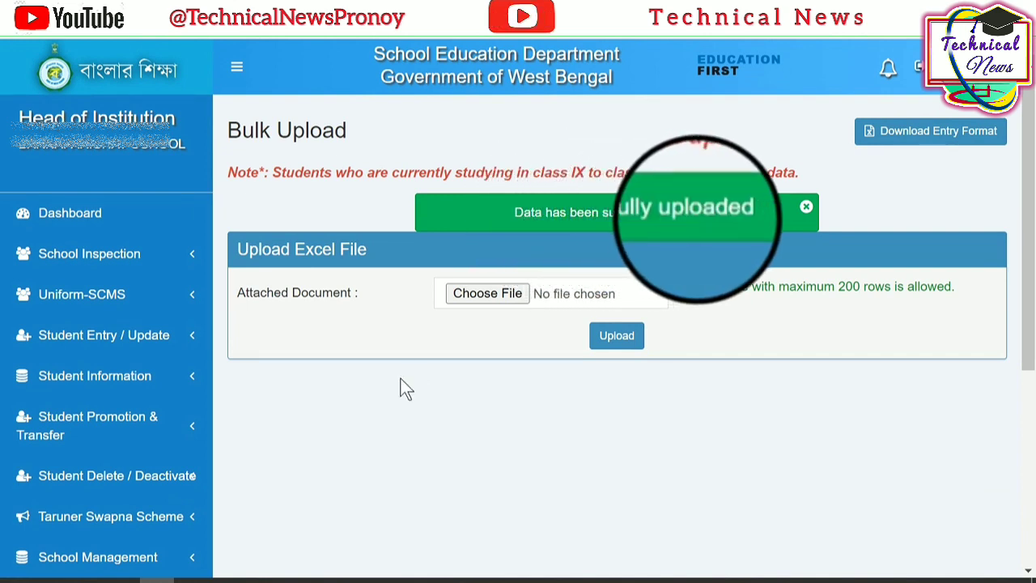
{"action": "scroll", "coordinate": [251, 362], "scroll_direction": "down", "scroll_amount": 1}
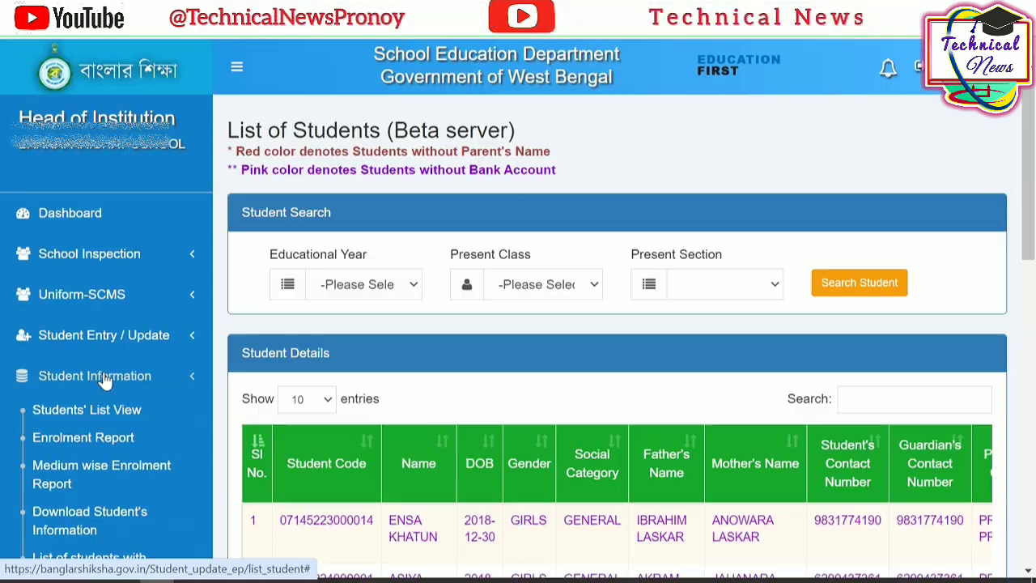
Scroll the sidebar and go to Bulk Uploaded Student List
{"action": "scroll", "coordinate": [41, 389], "scroll_direction": "down", "scroll_amount": 5}
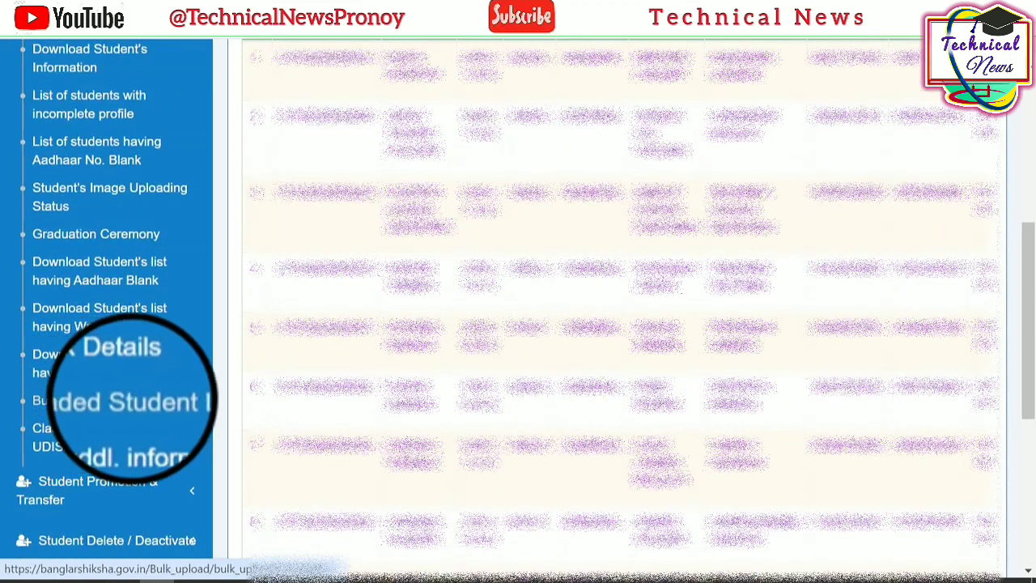
{"action": "left_click", "coordinate": [99, 410]}
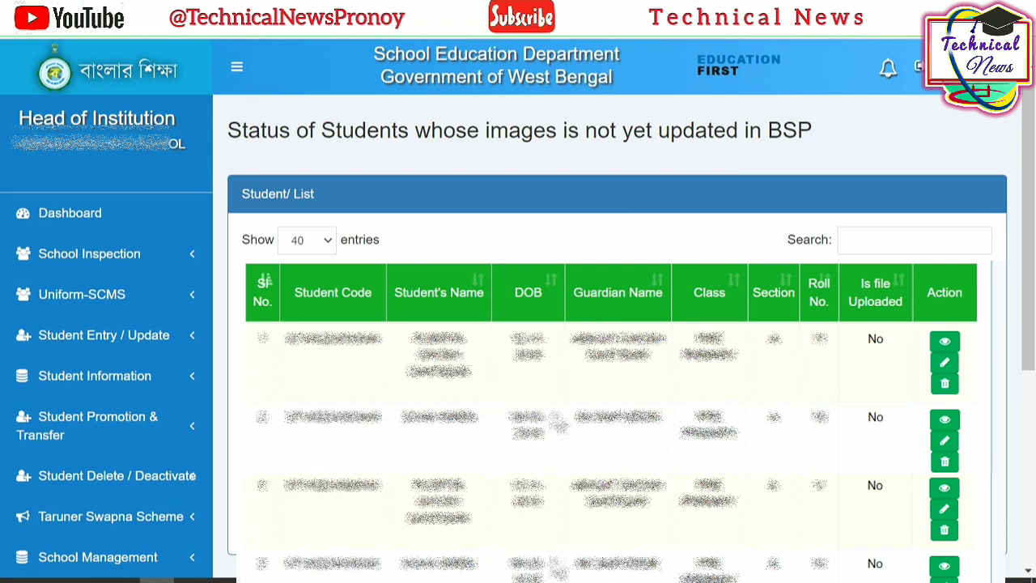
Zoom the page out and go to Upload Student Image for a student marked No
{"action": "key", "text": "ctrl+minus"}
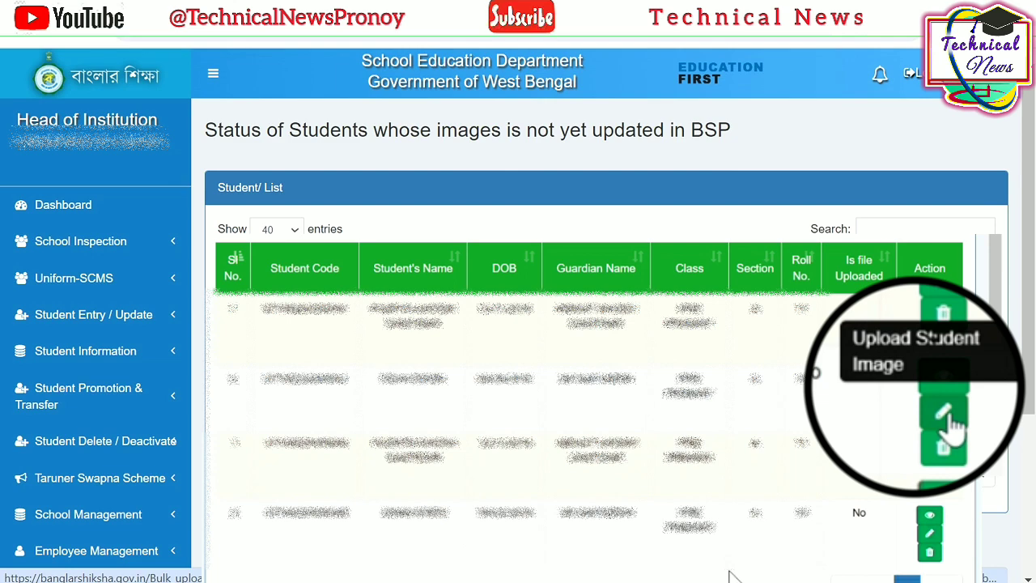
{"action": "left_click", "coordinate": [929, 396]}
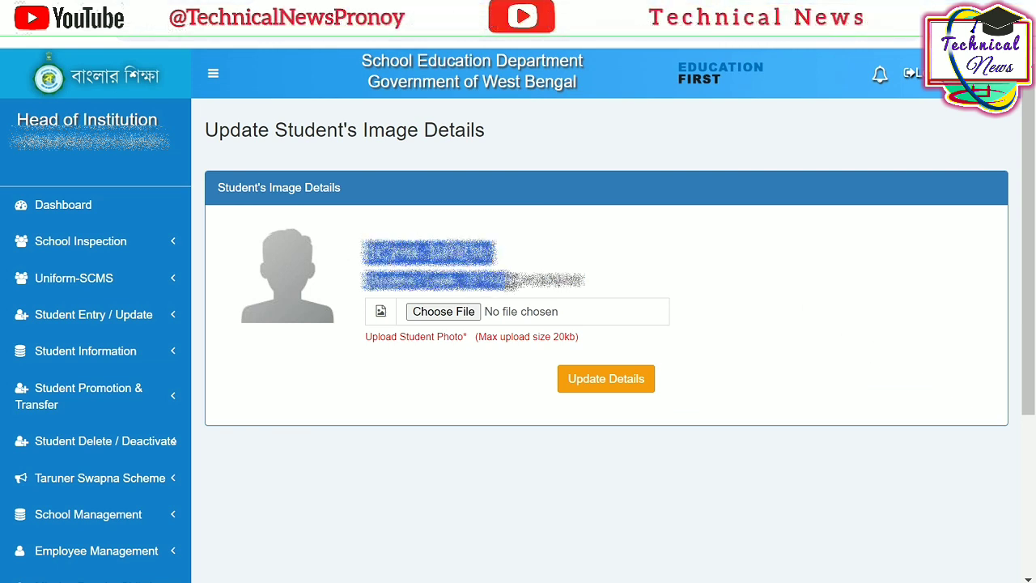
Choose the student's photo file and save it with Update Details, then expand Student Information
{"action": "left_click", "coordinate": [447, 313]}
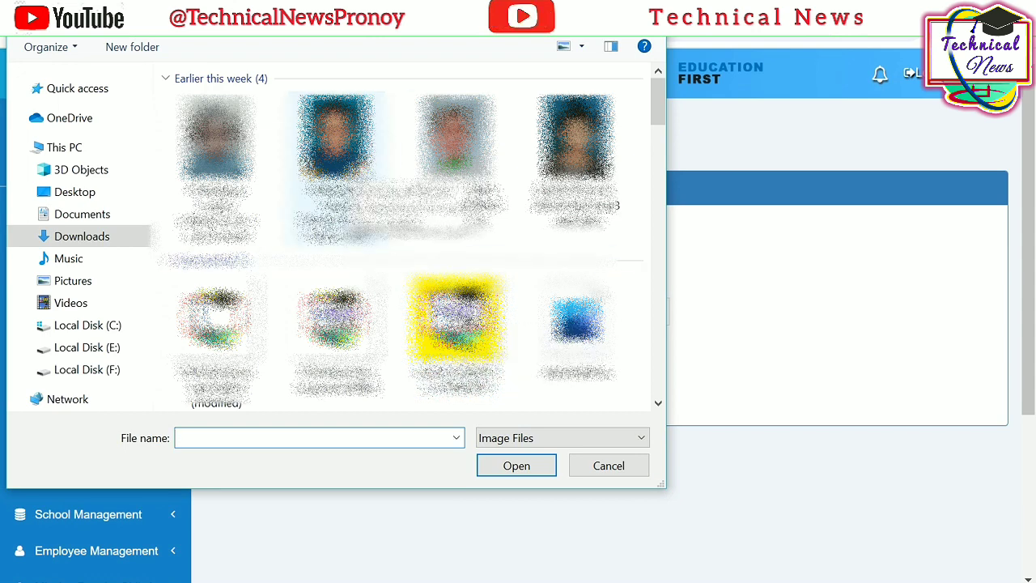
{"action": "double_click", "coordinate": [353, 159]}
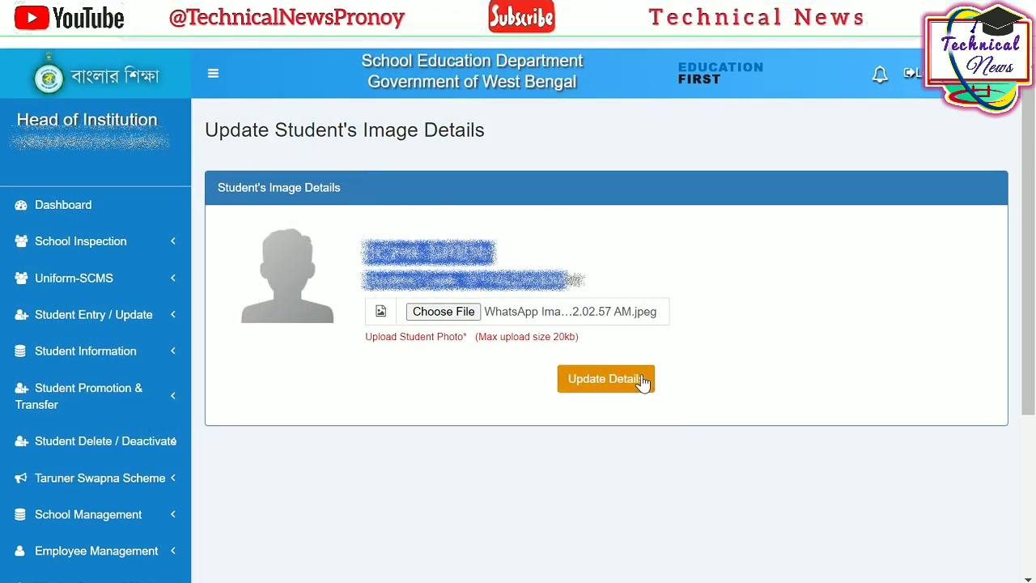
{"action": "left_click", "coordinate": [668, 377]}
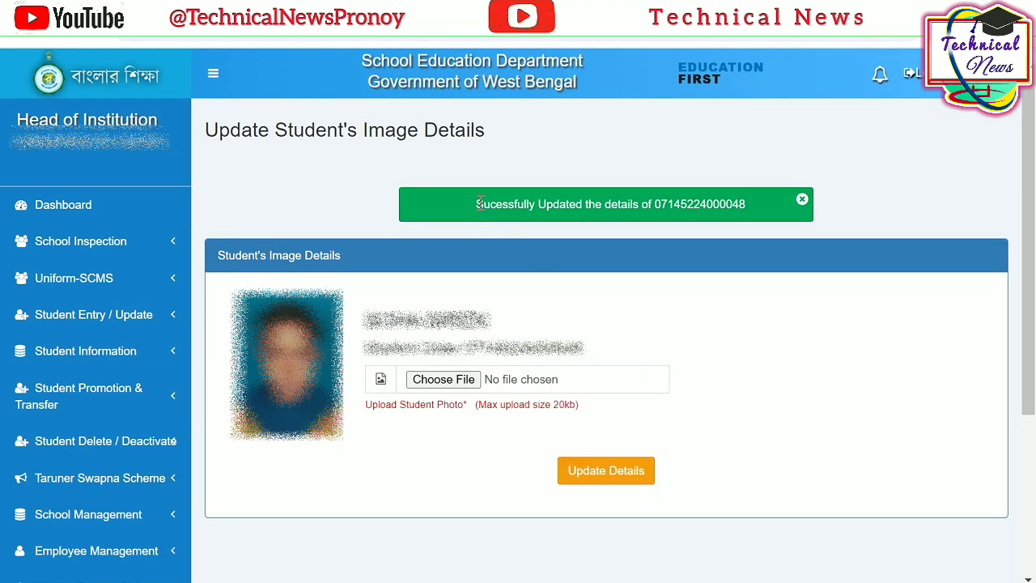
{"action": "left_click_drag", "start_coordinate": [477, 205], "coordinate": [670, 201]}
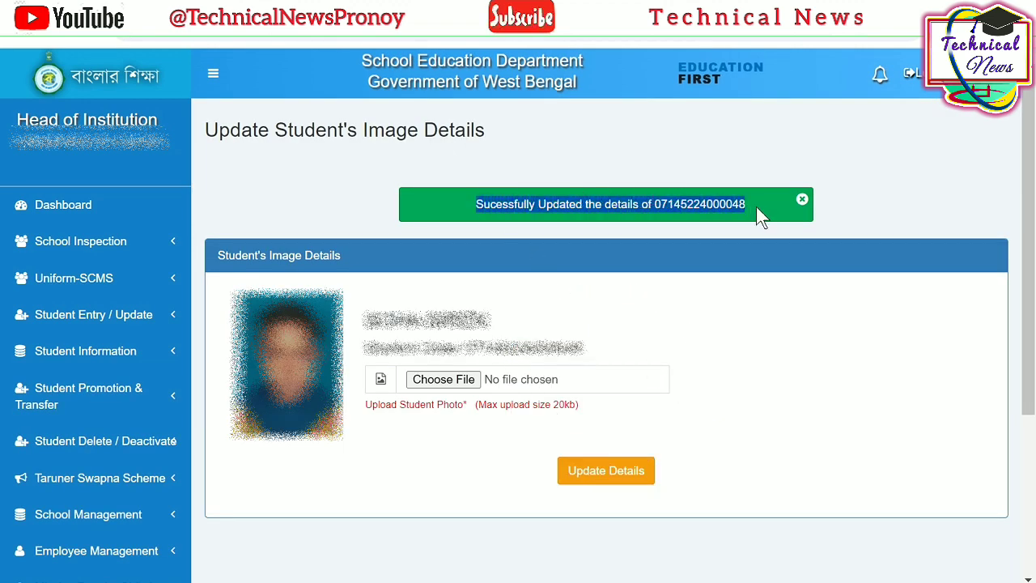
{"action": "left_click", "coordinate": [844, 226]}
{"action": "left_click", "coordinate": [127, 351]}
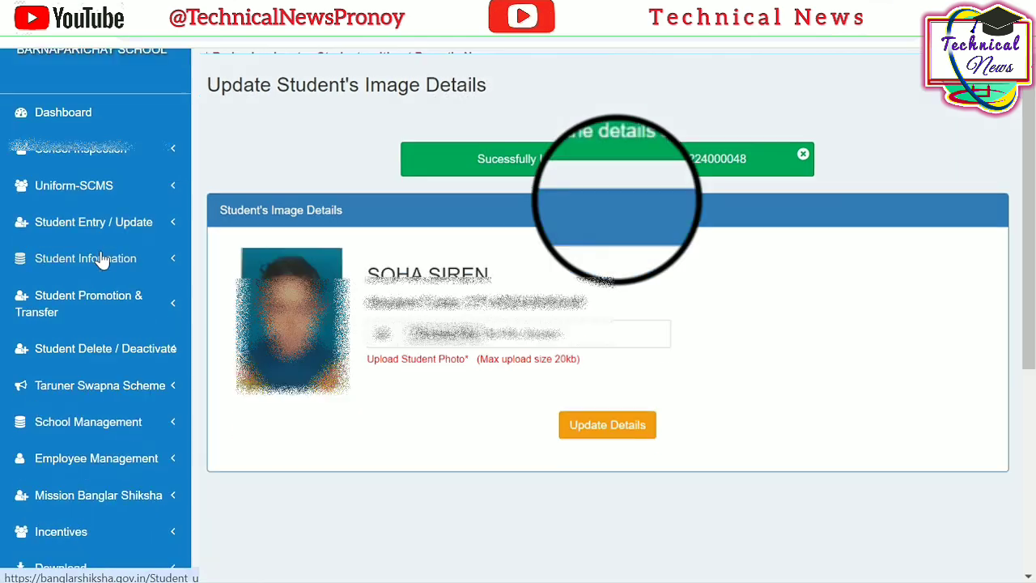
{"action": "left_click", "coordinate": [101, 259]}
Open the Bulk Uploaded Student List and finalize the uploaded students
{"action": "scroll", "coordinate": [108, 291], "scroll_direction": "down", "scroll_amount": 3}
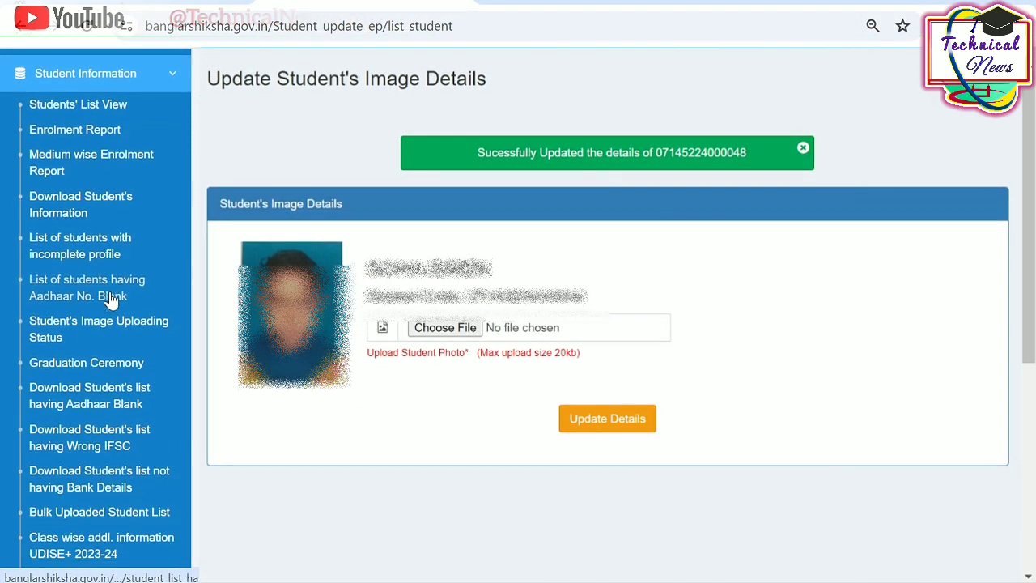
{"action": "scroll", "coordinate": [113, 321], "scroll_direction": "down", "scroll_amount": 1}
{"action": "left_click", "coordinate": [109, 340]}
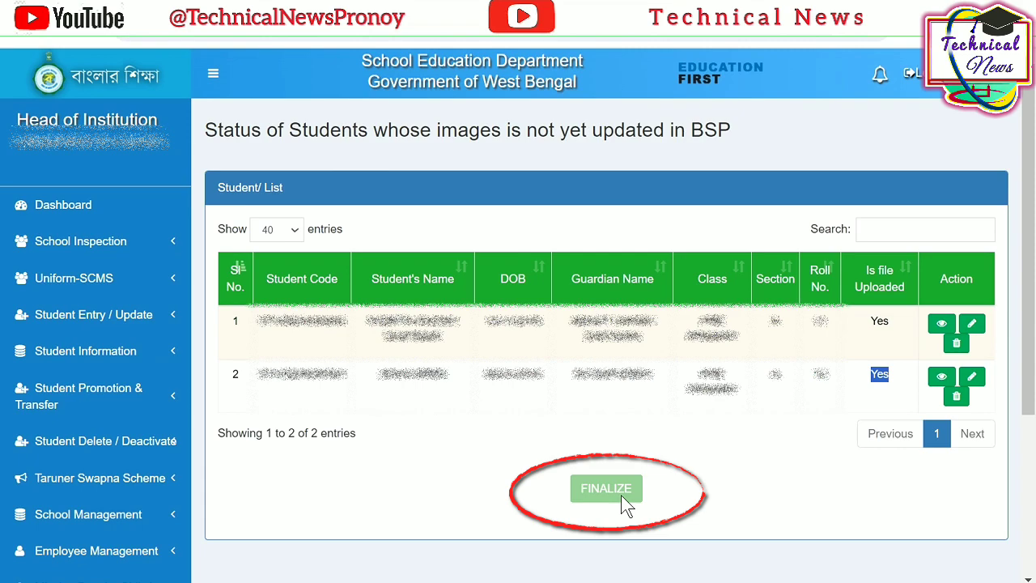
{"action": "left_click", "coordinate": [621, 494]}
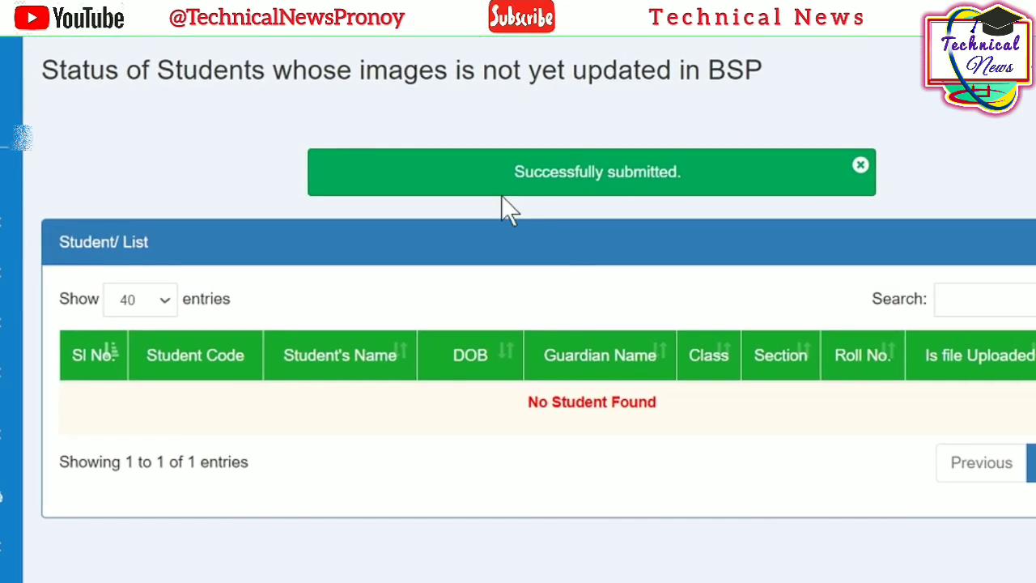
Check the submission confirmation and 'No Student Found' message, then expand Student Information
{"action": "left_click_drag", "start_coordinate": [491, 179], "coordinate": [657, 188]}
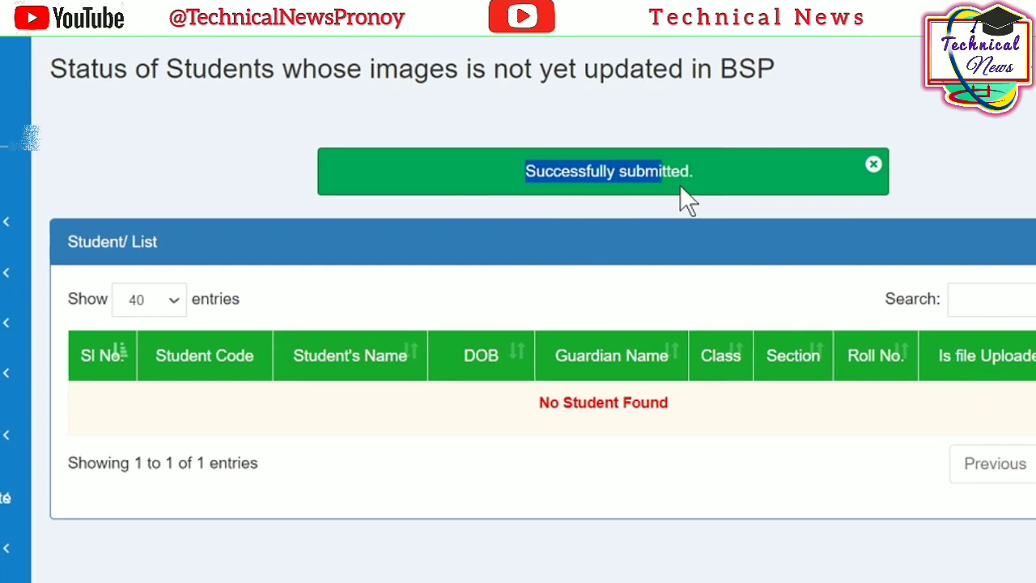
{"action": "left_click", "coordinate": [563, 470]}
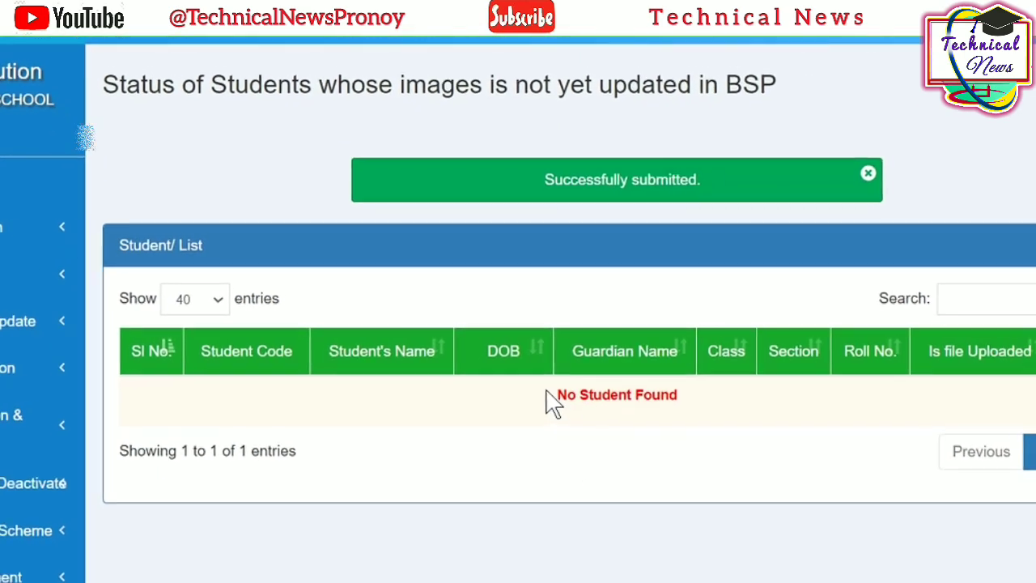
{"action": "left_click_drag", "start_coordinate": [546, 393], "coordinate": [740, 411]}
{"action": "left_click", "coordinate": [711, 437]}
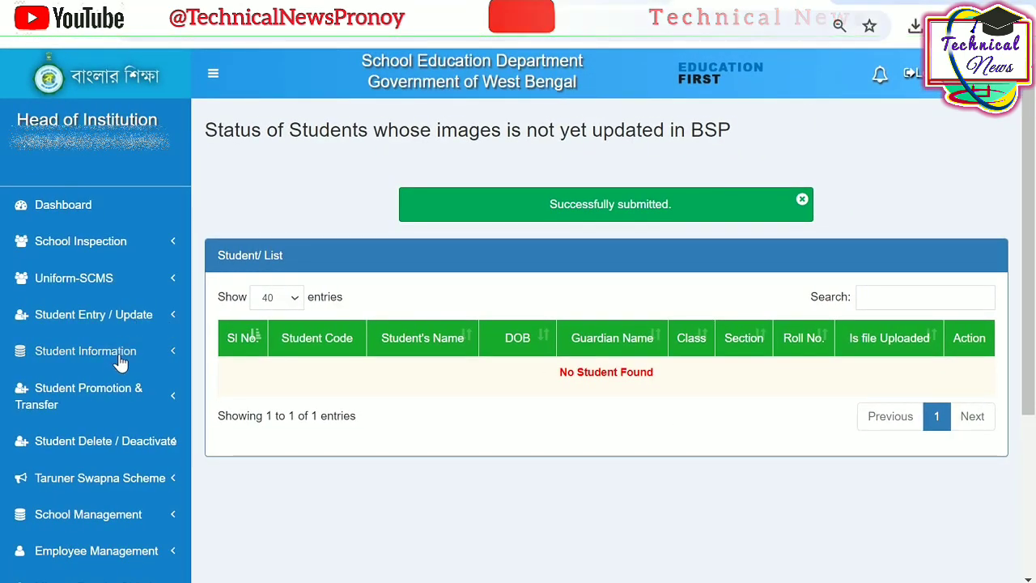
{"action": "left_click", "coordinate": [120, 356]}
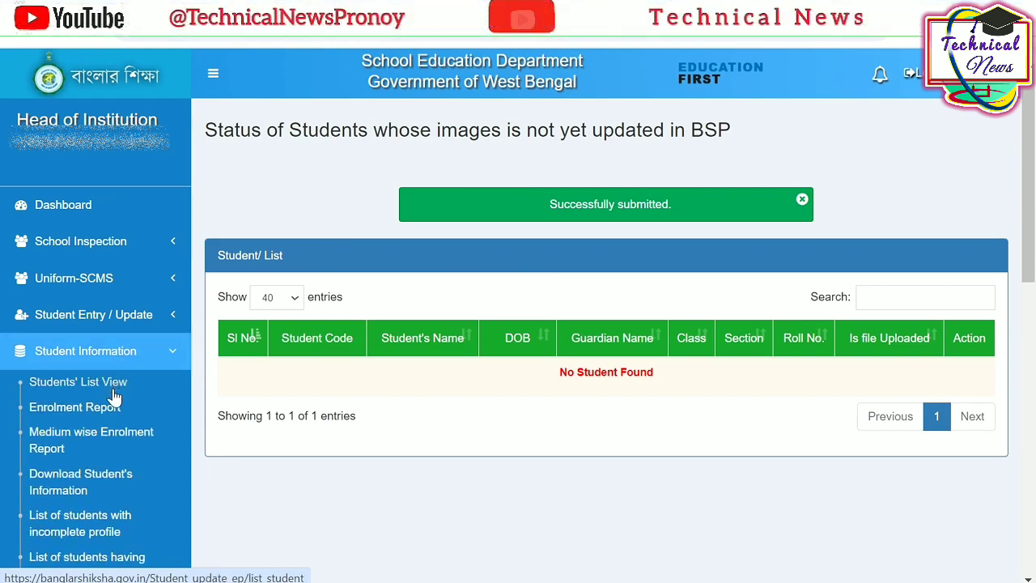
Open the Students' List View and show 50 entries per page
{"action": "left_click", "coordinate": [120, 380]}
{"action": "scroll", "coordinate": [439, 427], "scroll_direction": "down", "scroll_amount": 5}
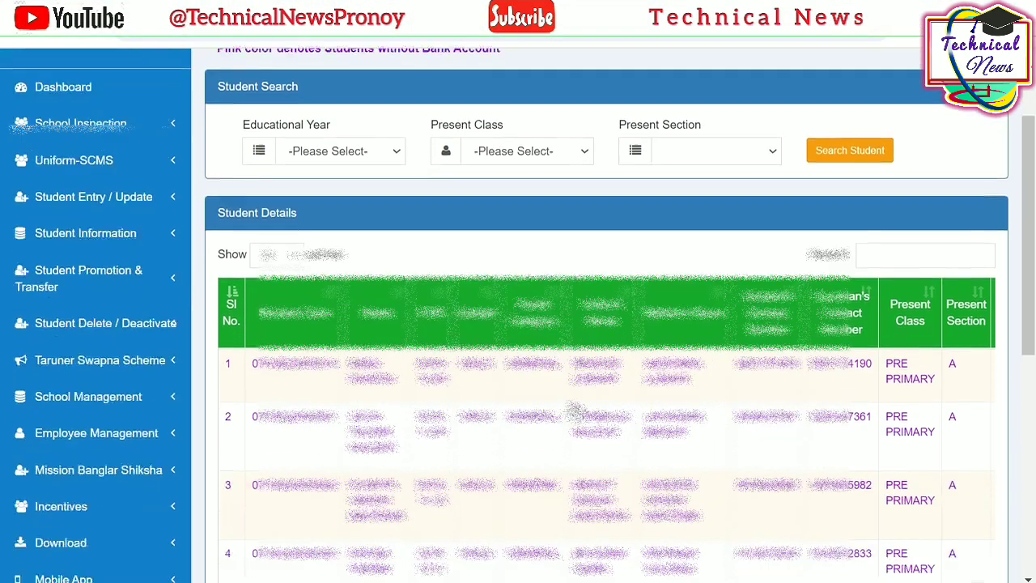
{"action": "scroll", "coordinate": [578, 414], "scroll_direction": "down", "scroll_amount": 2}
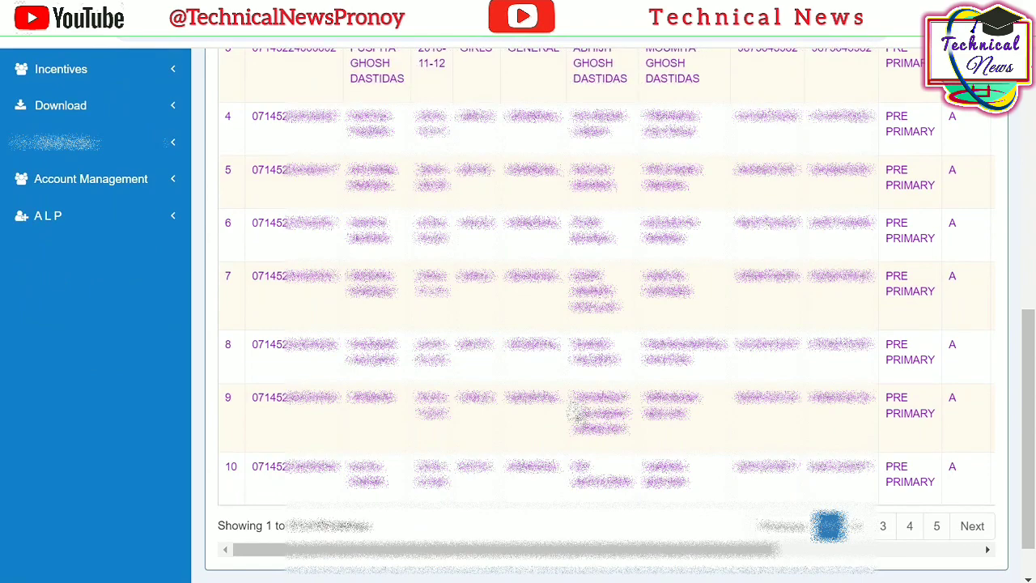
{"action": "scroll", "coordinate": [341, 147], "scroll_direction": "up", "scroll_amount": 4}
{"action": "left_click", "coordinate": [293, 96]}
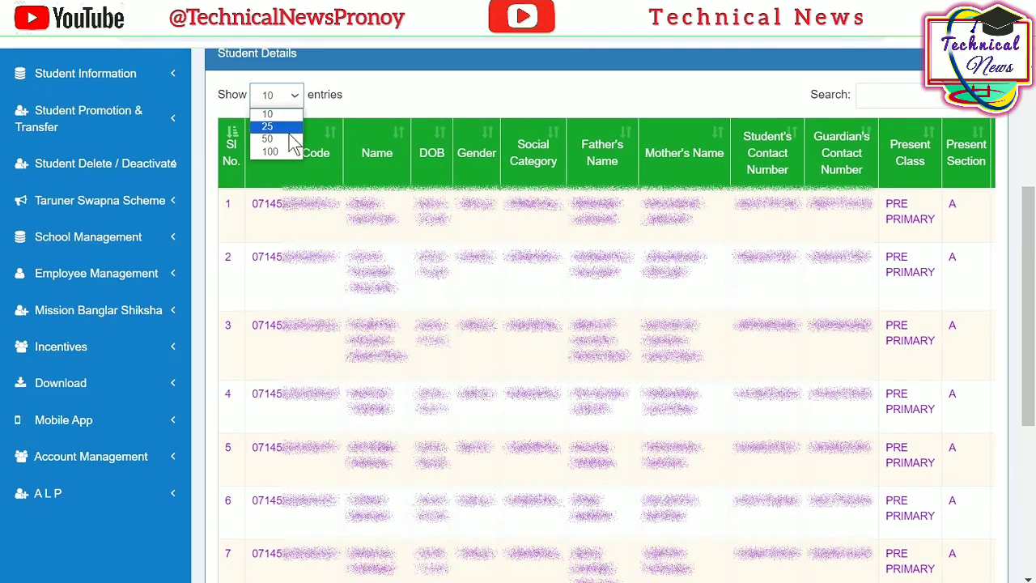
{"action": "left_click", "coordinate": [284, 139]}
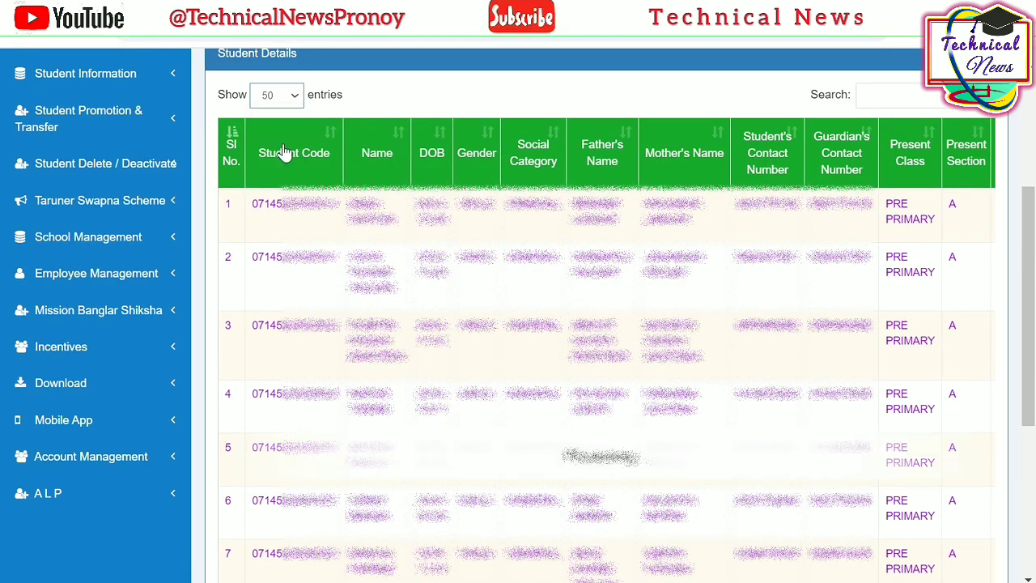
{"action": "scroll", "coordinate": [433, 324], "scroll_direction": "down", "scroll_amount": 4}
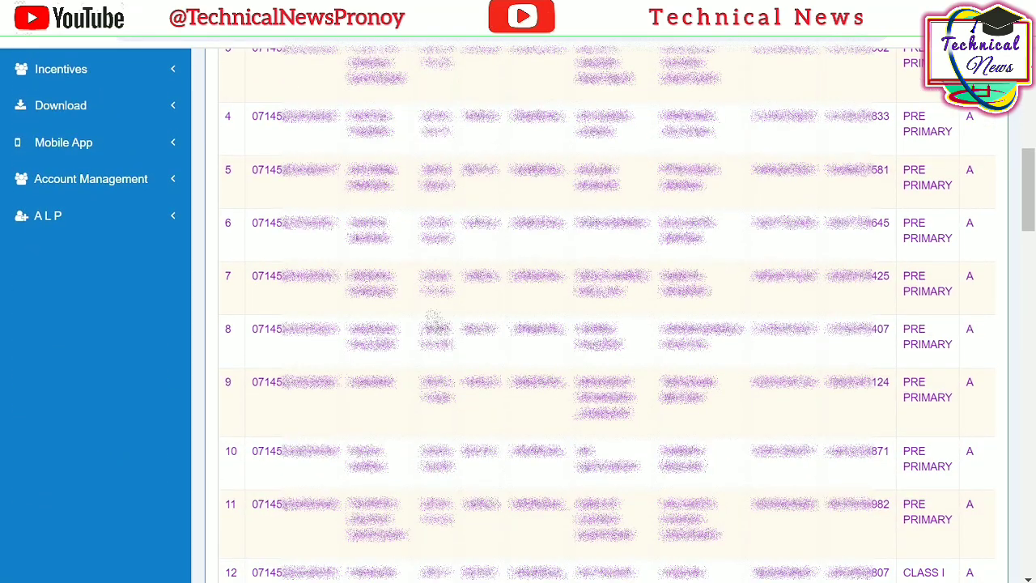
Highlight the student codes and names in the rows through row 11
{"action": "left_click_drag", "start_coordinate": [250, 449], "coordinate": [403, 452]}
{"action": "left_click_drag", "start_coordinate": [424, 451], "coordinate": [438, 452]}
{"action": "left_click_drag", "start_coordinate": [250, 505], "coordinate": [483, 527]}
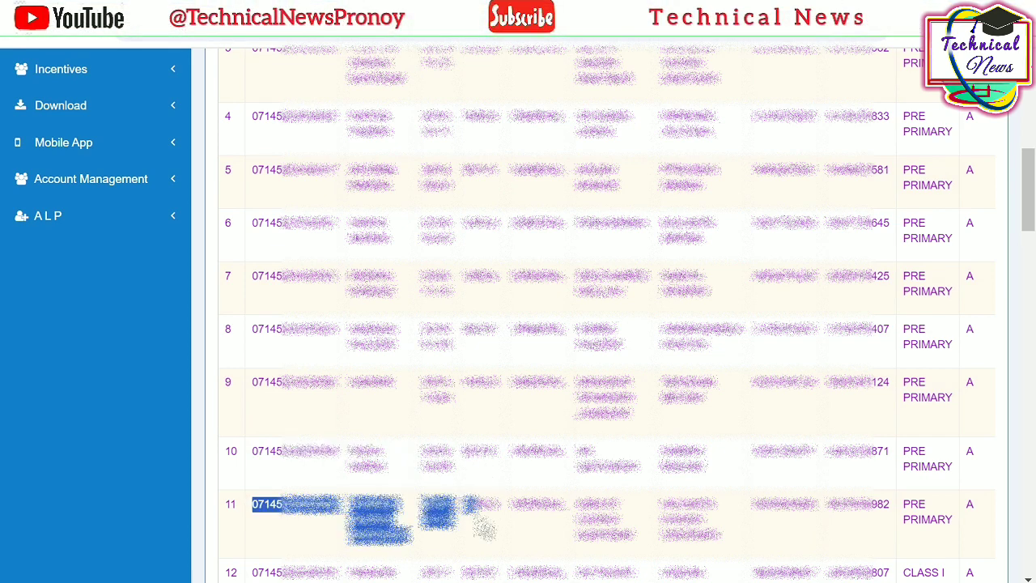
{"action": "left_click", "coordinate": [323, 503]}
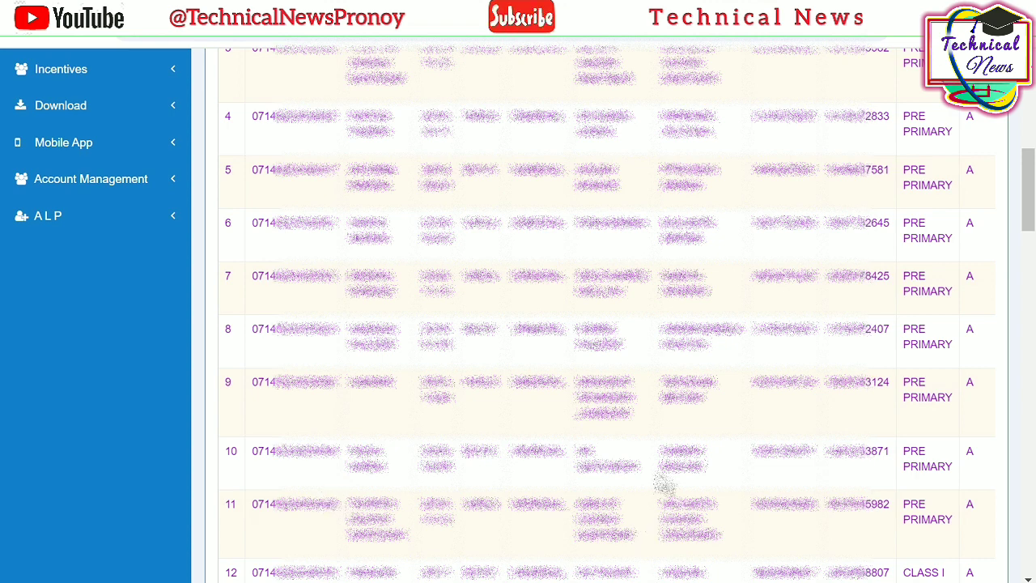
Zoom the browser out twice and highlight rows 5 through 11 of the list
{"action": "key", "text": "ctrl+minus"}
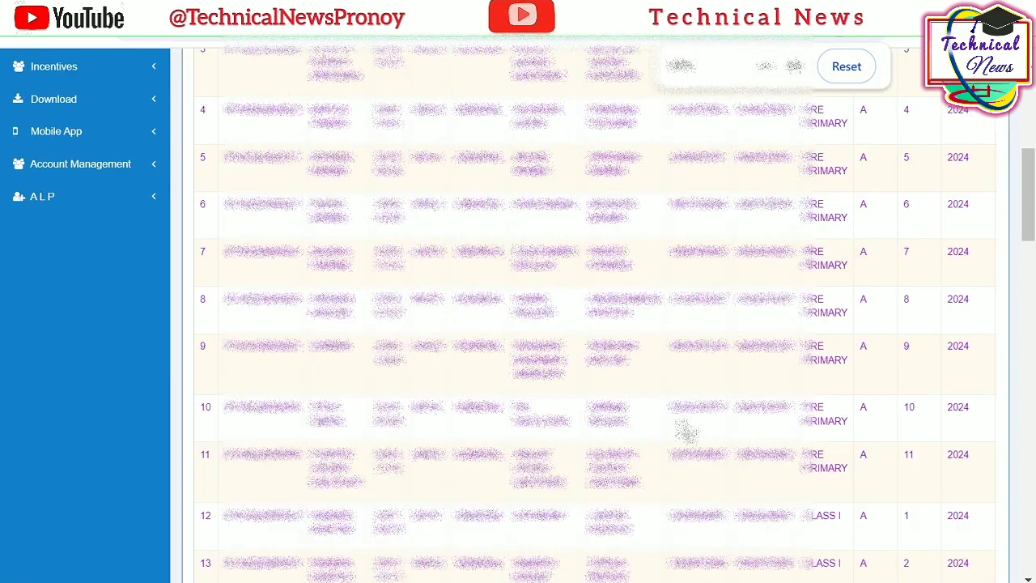
{"action": "scroll", "coordinate": [686, 433], "scroll_direction": "down", "scroll_amount": 2}
{"action": "key", "text": "ctrl+minus"}
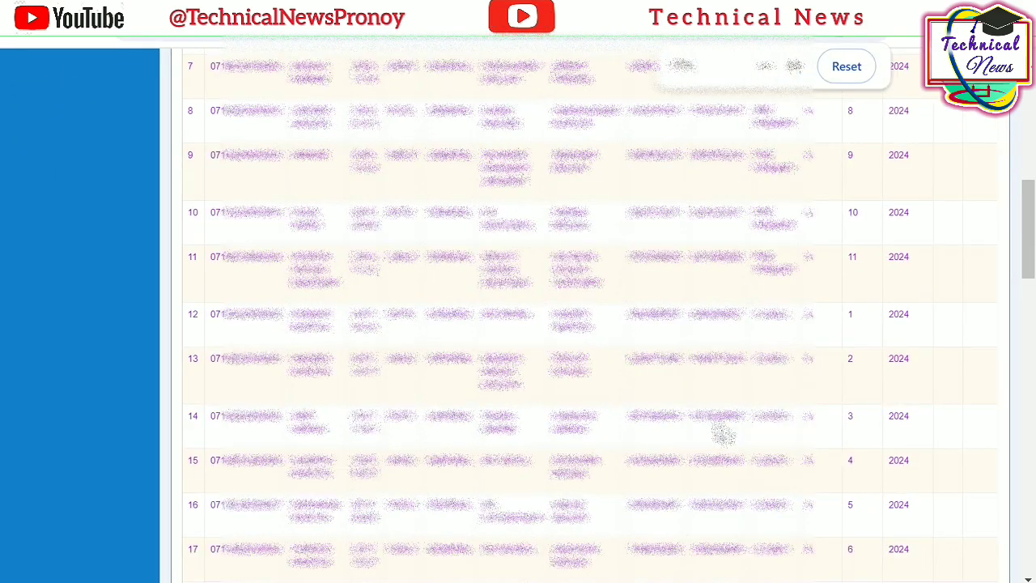
{"action": "scroll", "coordinate": [723, 435], "scroll_direction": "up", "scroll_amount": 5}
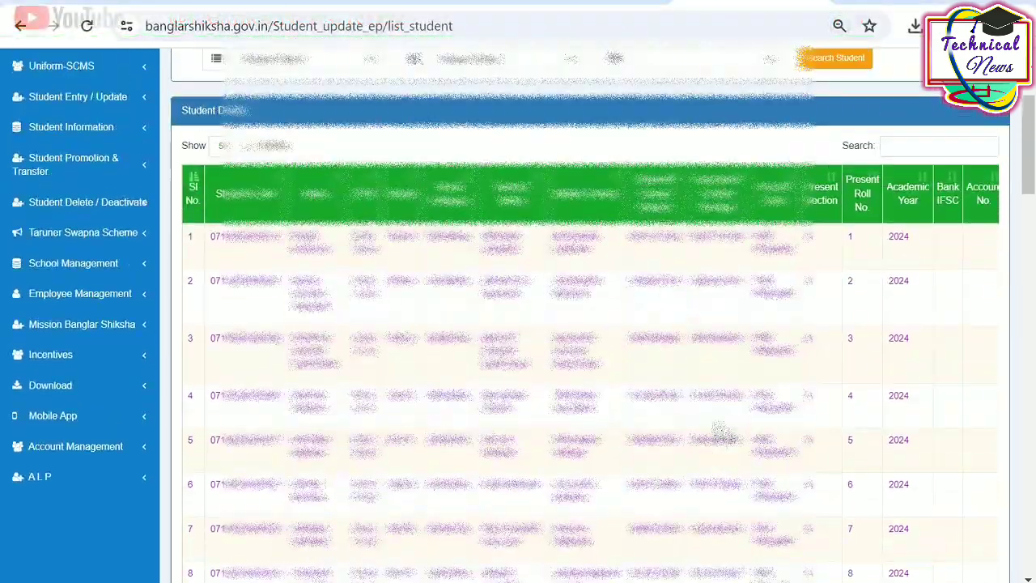
{"action": "scroll", "coordinate": [723, 431], "scroll_direction": "down", "scroll_amount": 2}
{"action": "scroll", "coordinate": [722, 435], "scroll_direction": "down", "scroll_amount": 1}
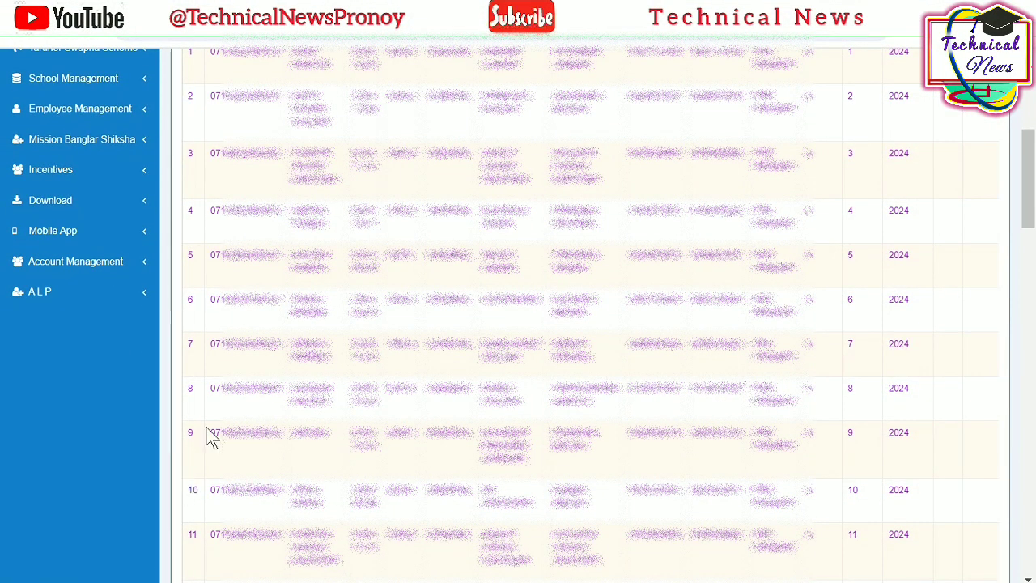
{"action": "left_click_drag", "start_coordinate": [214, 432], "coordinate": [350, 525]}
{"action": "left_click_drag", "start_coordinate": [228, 256], "coordinate": [572, 577]}
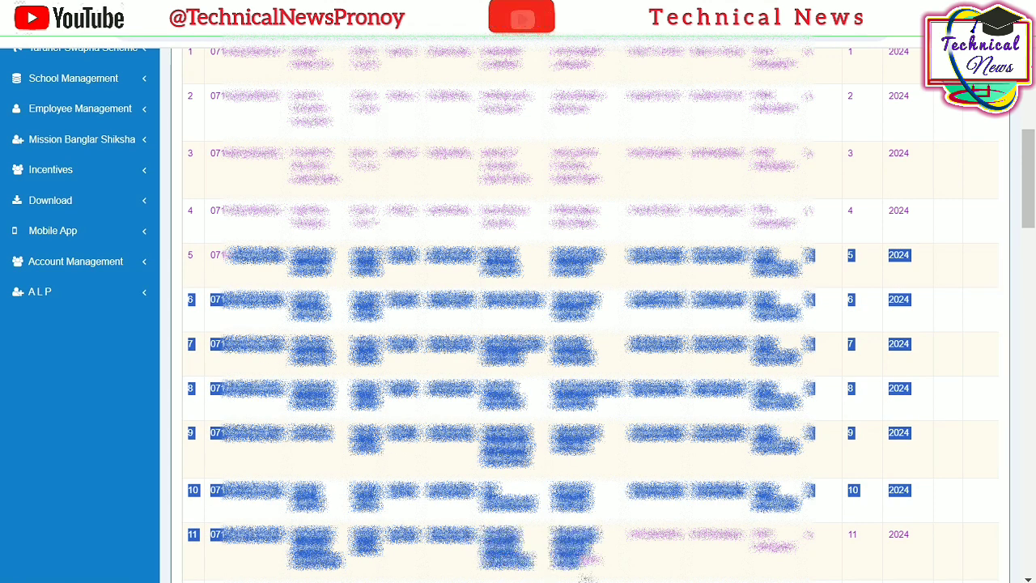
{"action": "left_click_drag", "start_coordinate": [643, 571], "coordinate": [819, 561]}
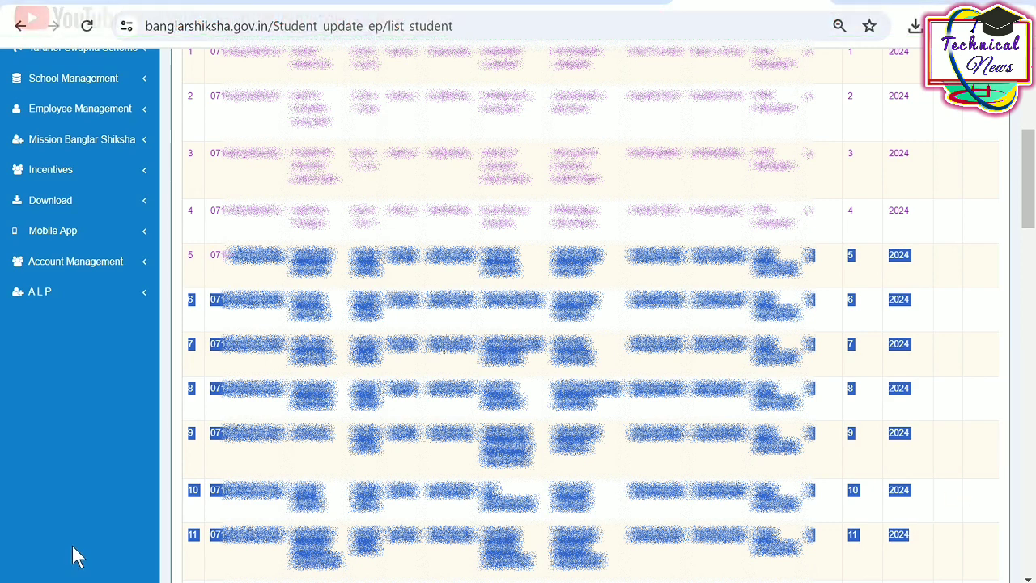
Scroll the student list page back up to the top
{"action": "scroll", "coordinate": [92, 393], "scroll_direction": "up", "scroll_amount": 5}
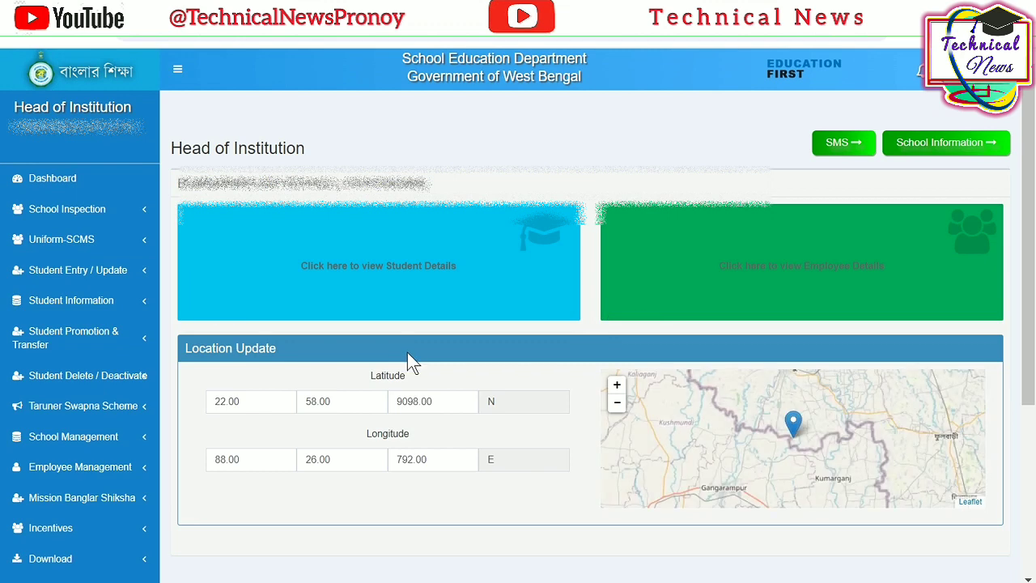
{"action": "scroll", "coordinate": [407, 352], "scroll_direction": "down", "scroll_amount": 2}
{"action": "scroll", "coordinate": [407, 363], "scroll_direction": "up", "scroll_amount": 2}
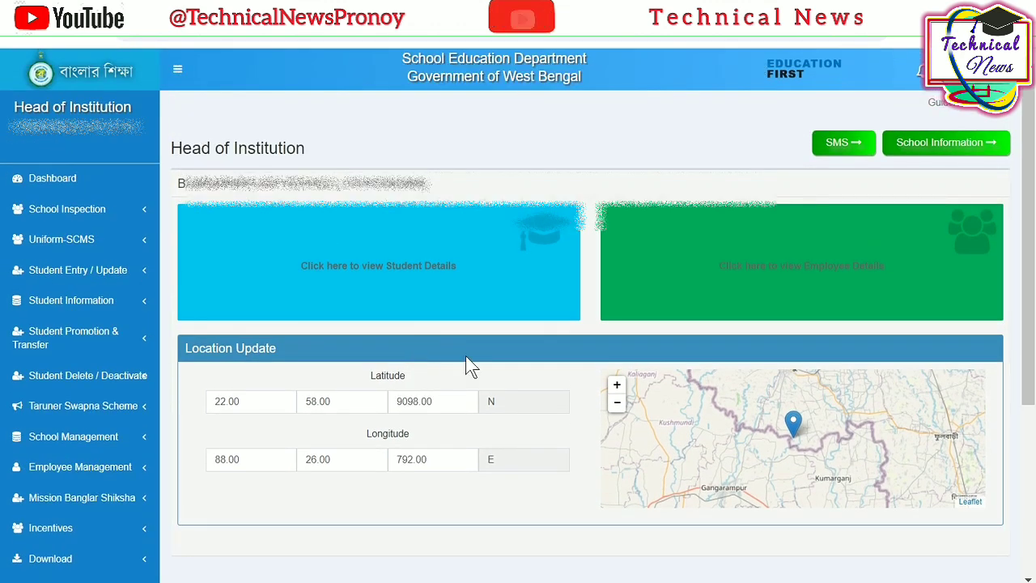